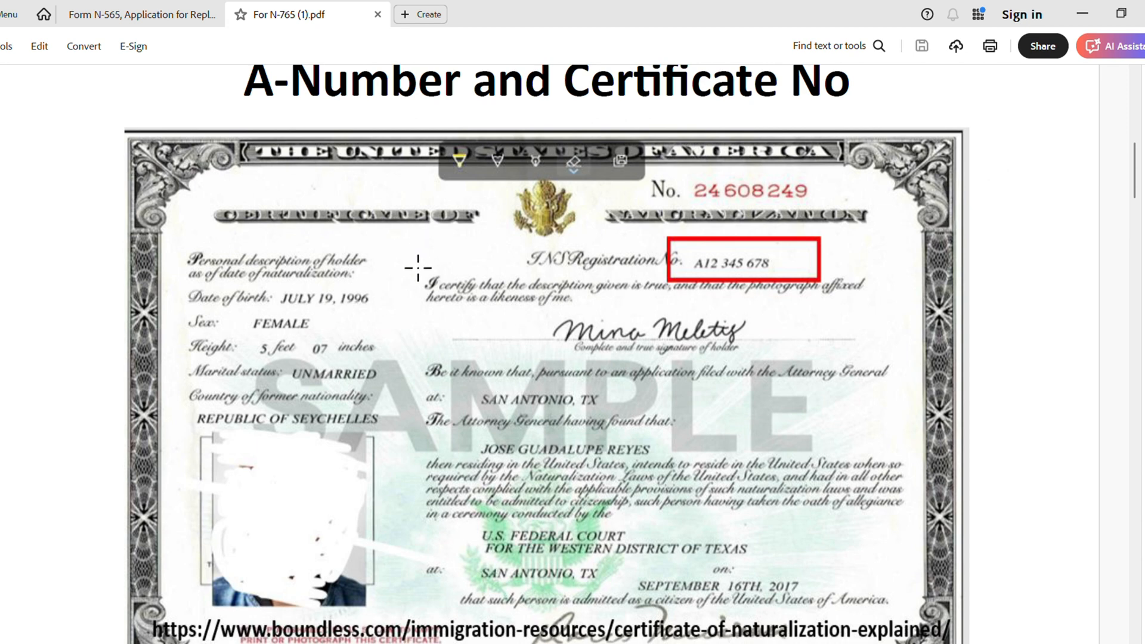
Check the accepted edition date in the reference PDF against the edition date in the Form N-565 page footer
scroll(418, 268, up, 10)
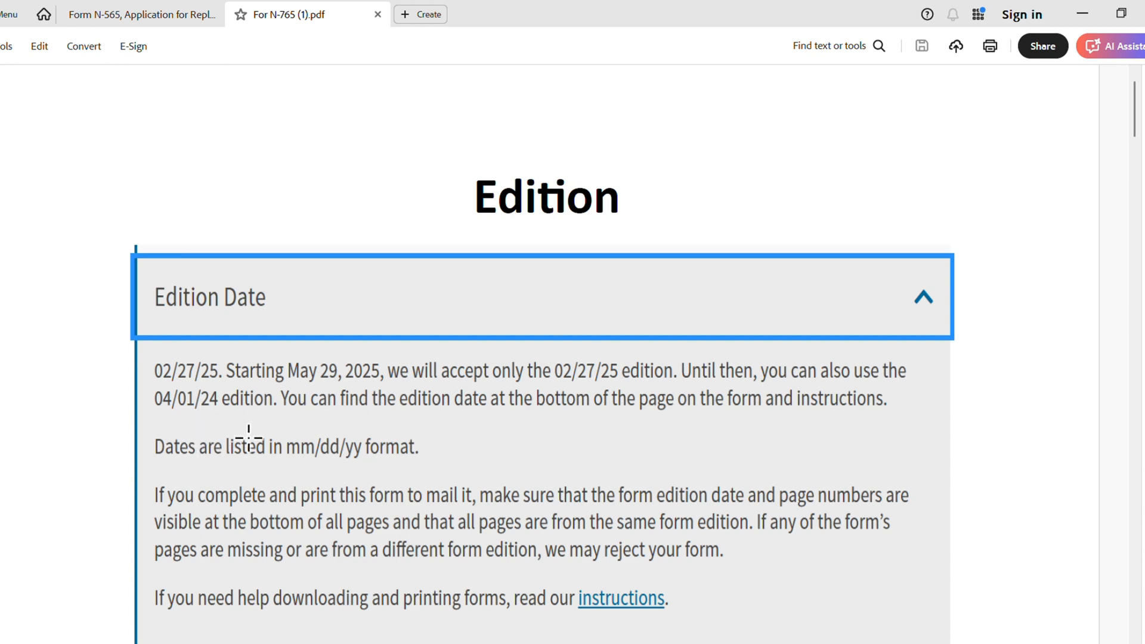
click(117, 15)
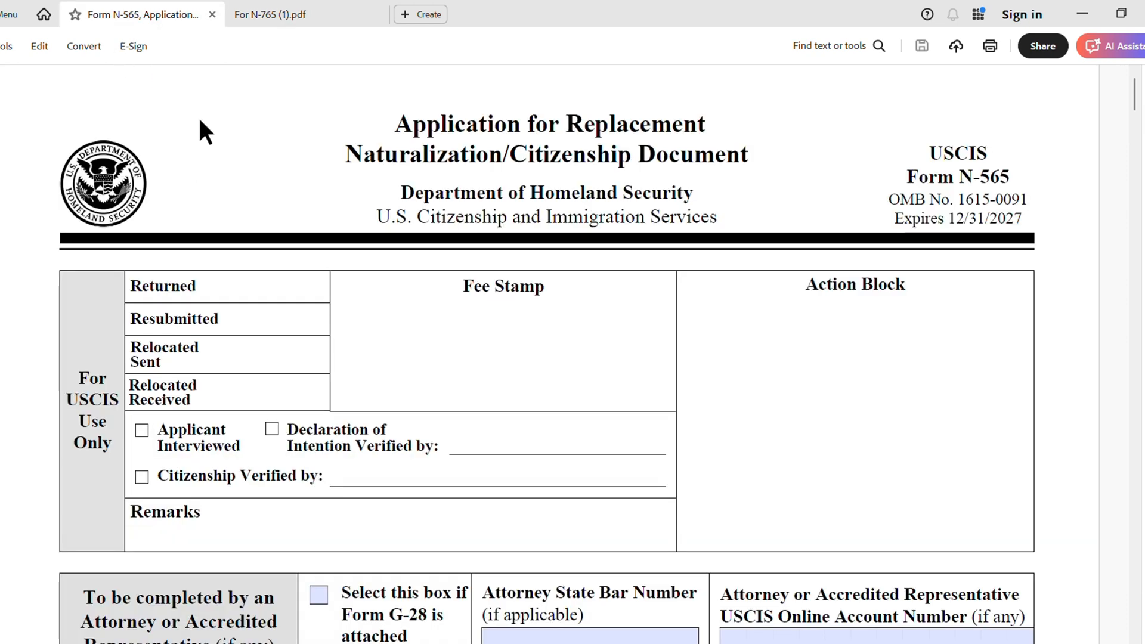
scroll(591, 453, down, 15)
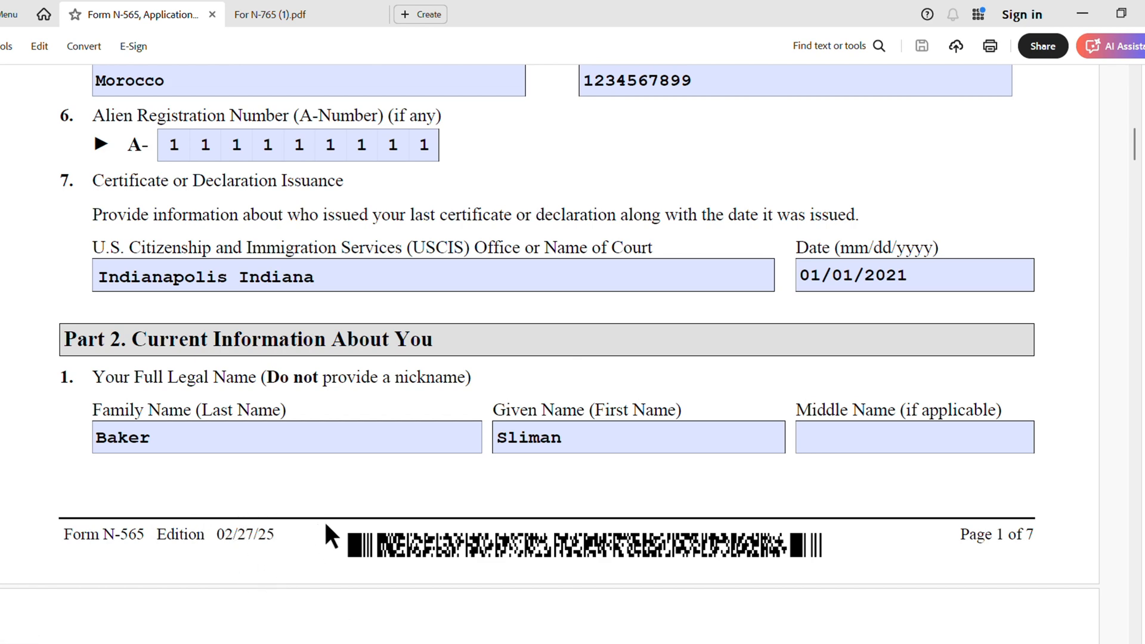
scroll(342, 517, up, 10)
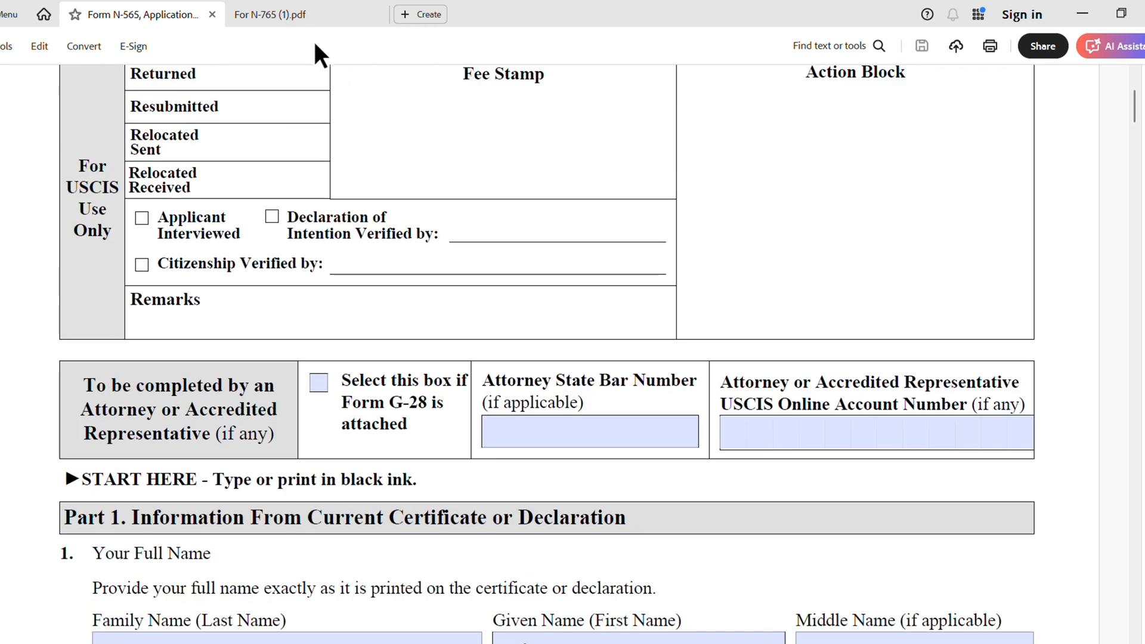
click(316, 23)
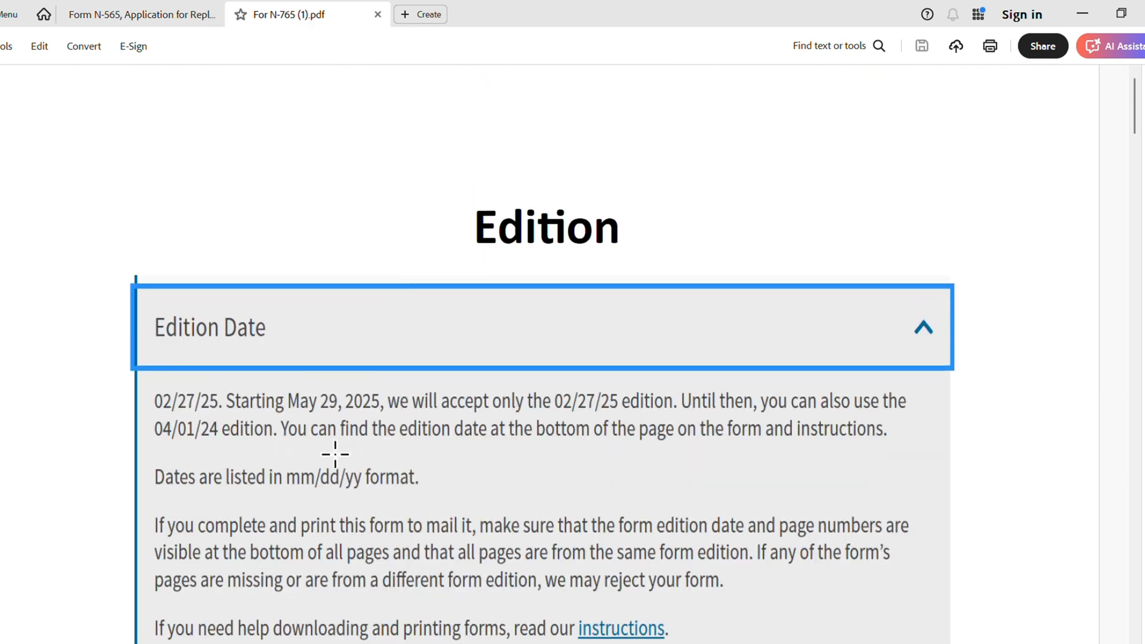
click(159, 16)
scroll(507, 316, up, 2)
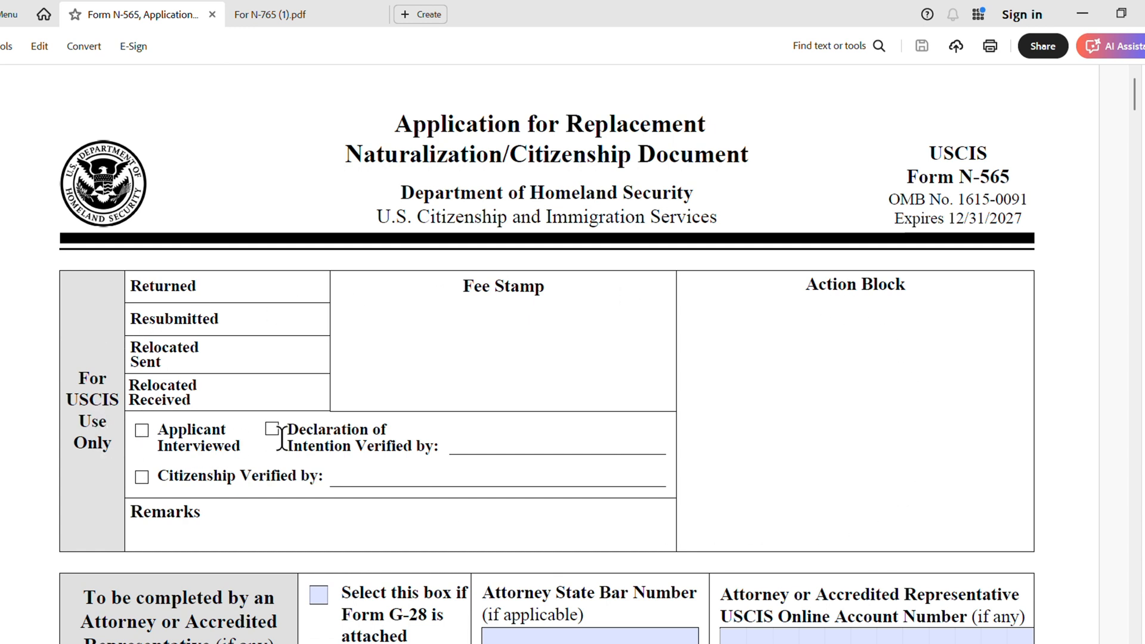
Review the attorney or representative section and the Part 1 name, birth and citizenship fields of Form N-565
scroll(280, 438, down, 3)
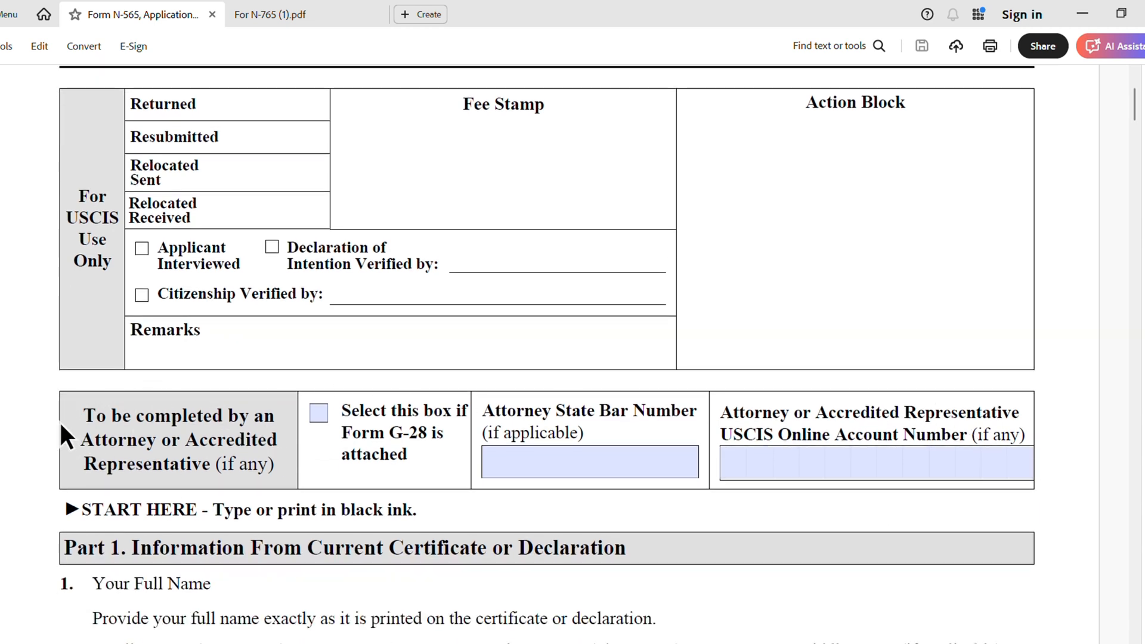
scroll(539, 247, down, 2)
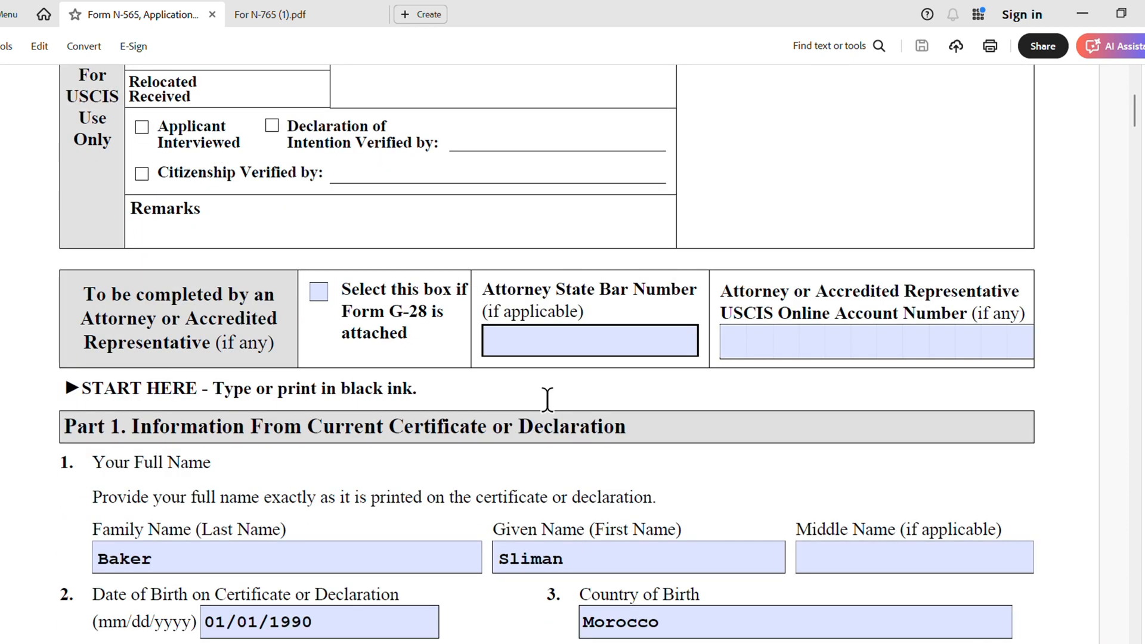
scroll(547, 399, down, 3)
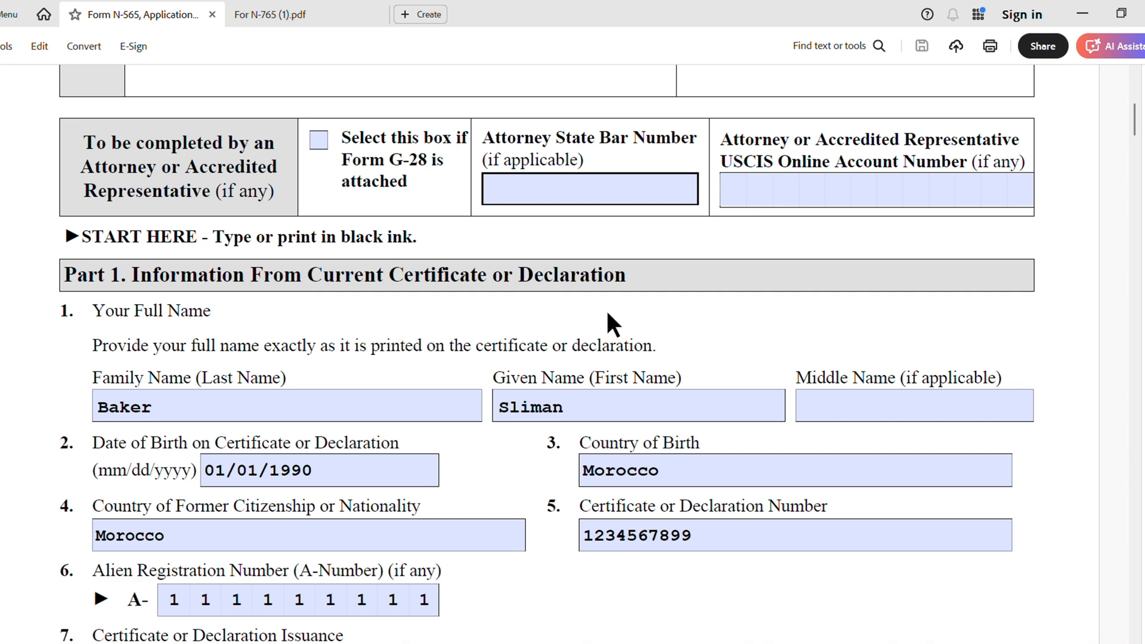
scroll(659, 339, down, 2)
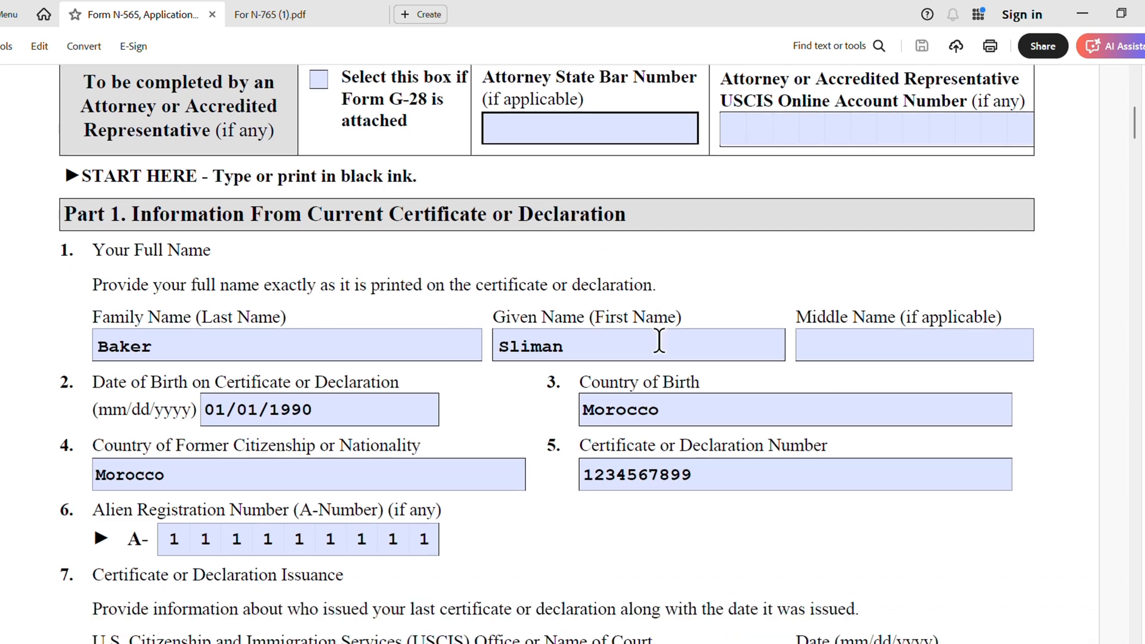
scroll(652, 346, down, 1)
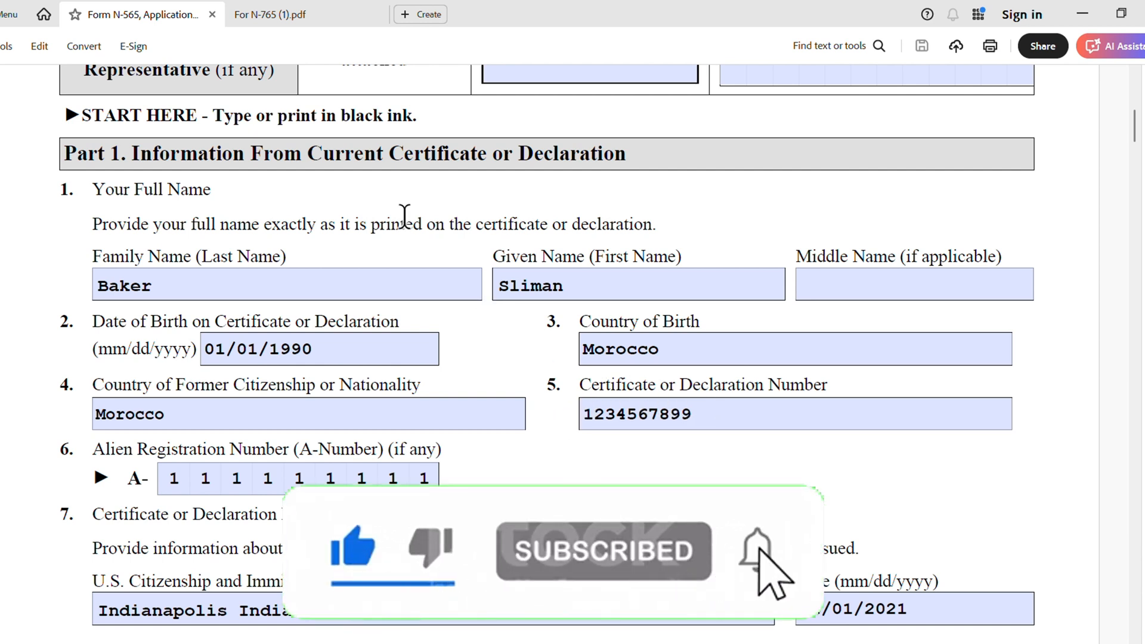
Compare the certificate number and A-Number fields in Part 1 with their locations on the sample naturalization certificate
click(284, 15)
scroll(577, 333, down, 9)
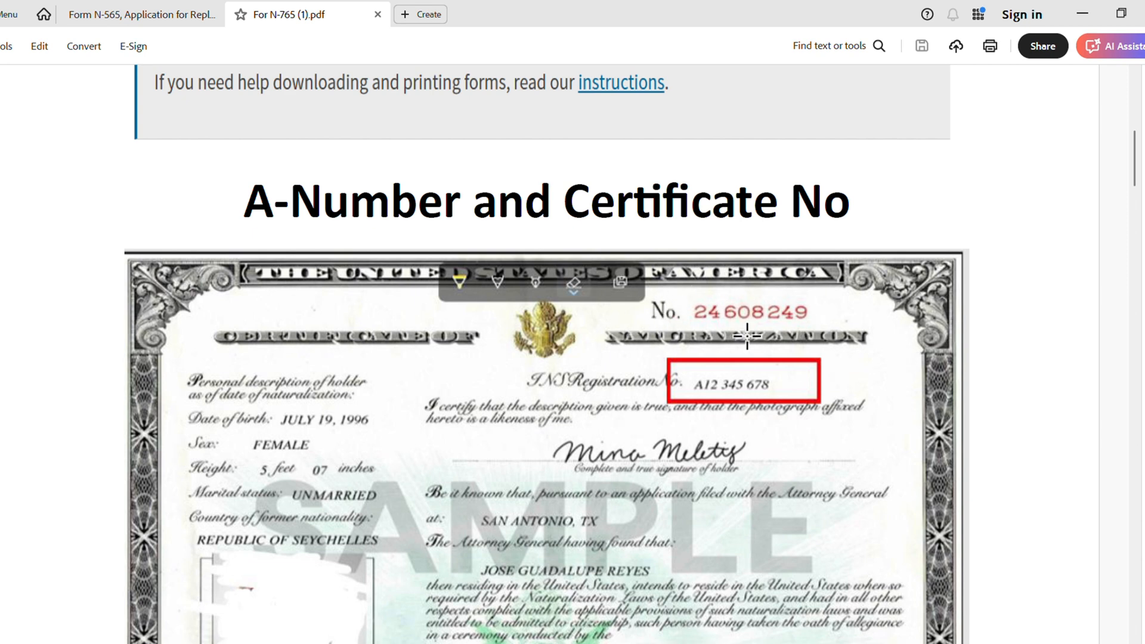
click(119, 19)
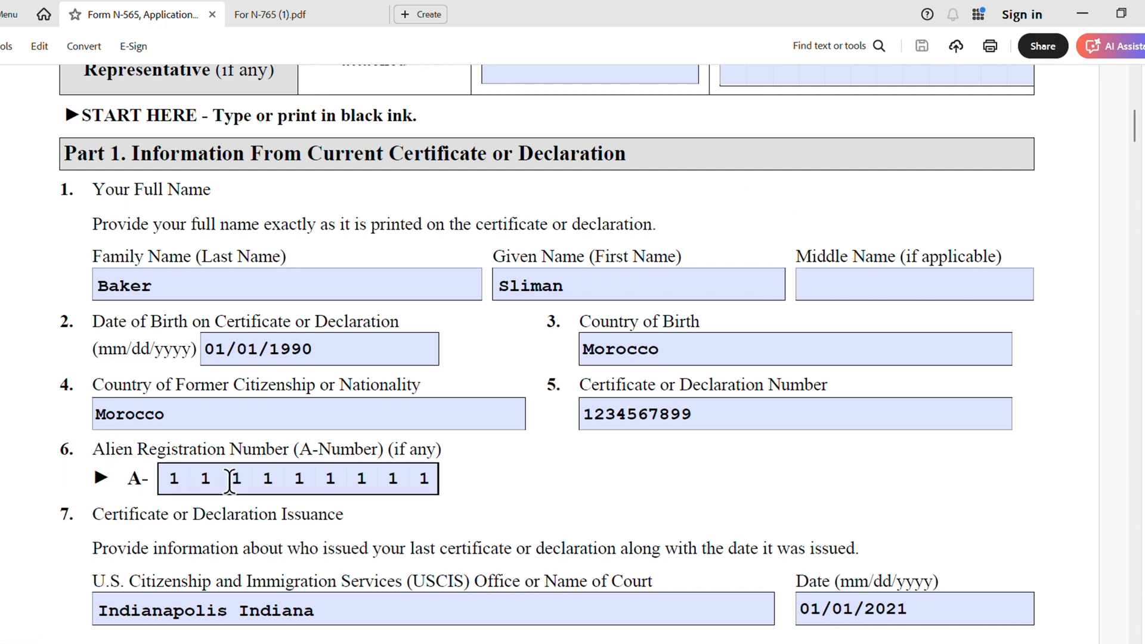
click(269, 17)
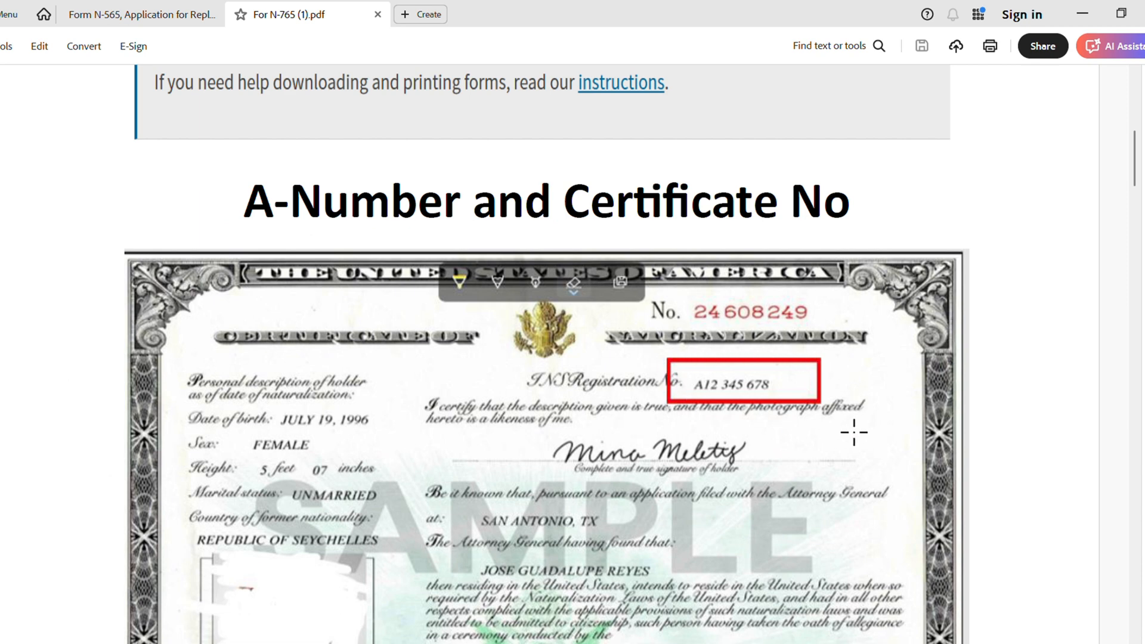
click(131, 17)
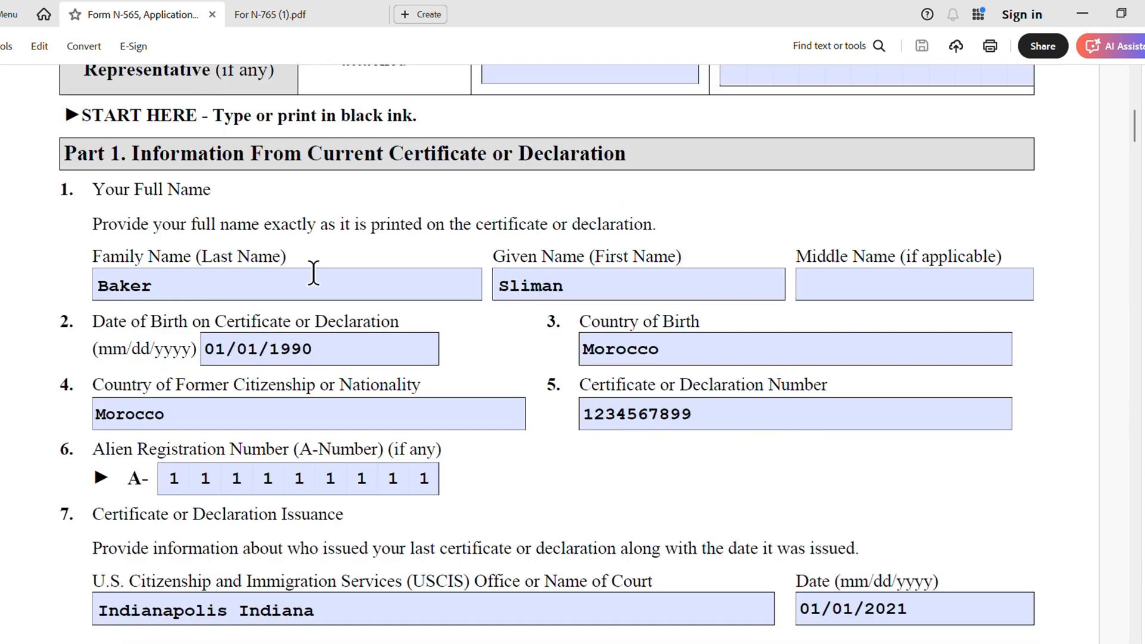
Review the issuing office and date in Part 1 Item 7 and locate both on the sample naturalization certificate
scroll(500, 432, down, 2)
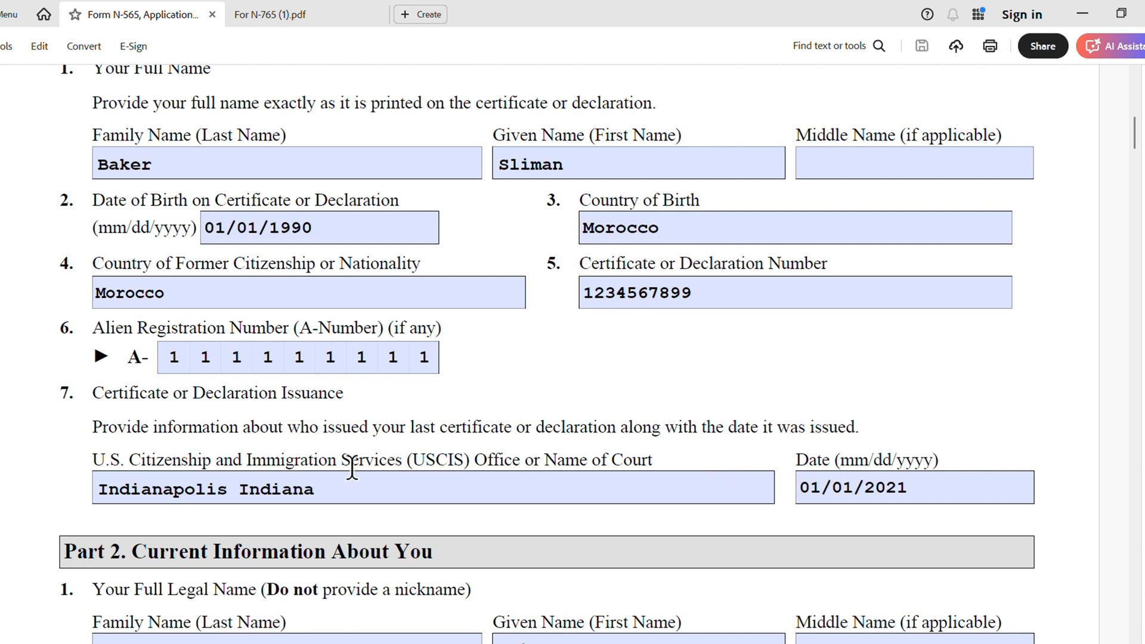
click(143, 486)
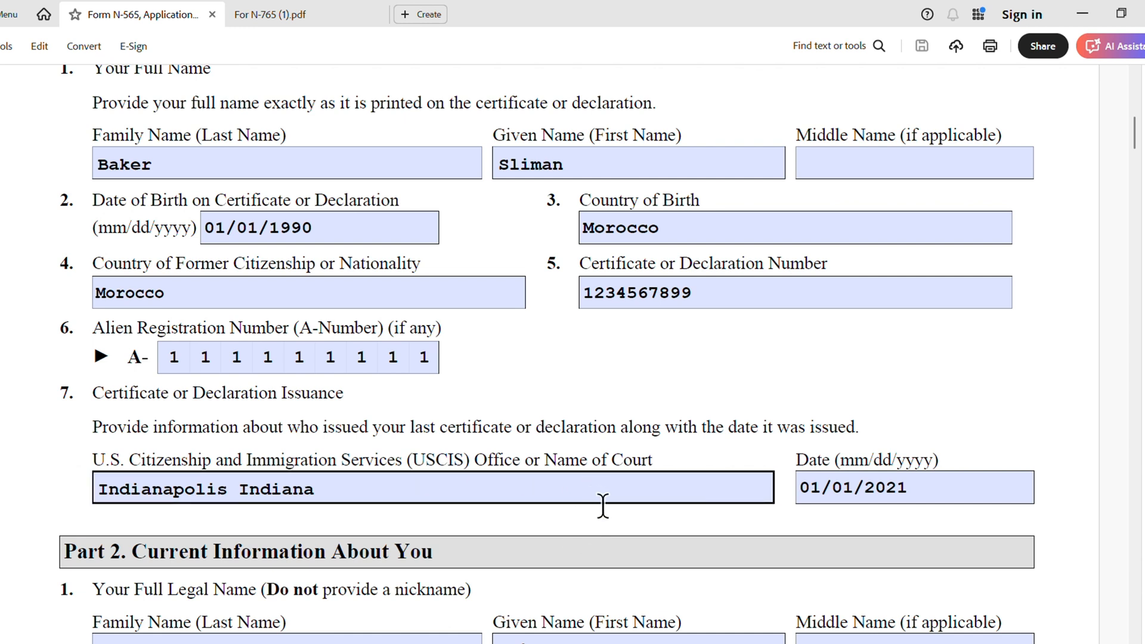
click(35, 486)
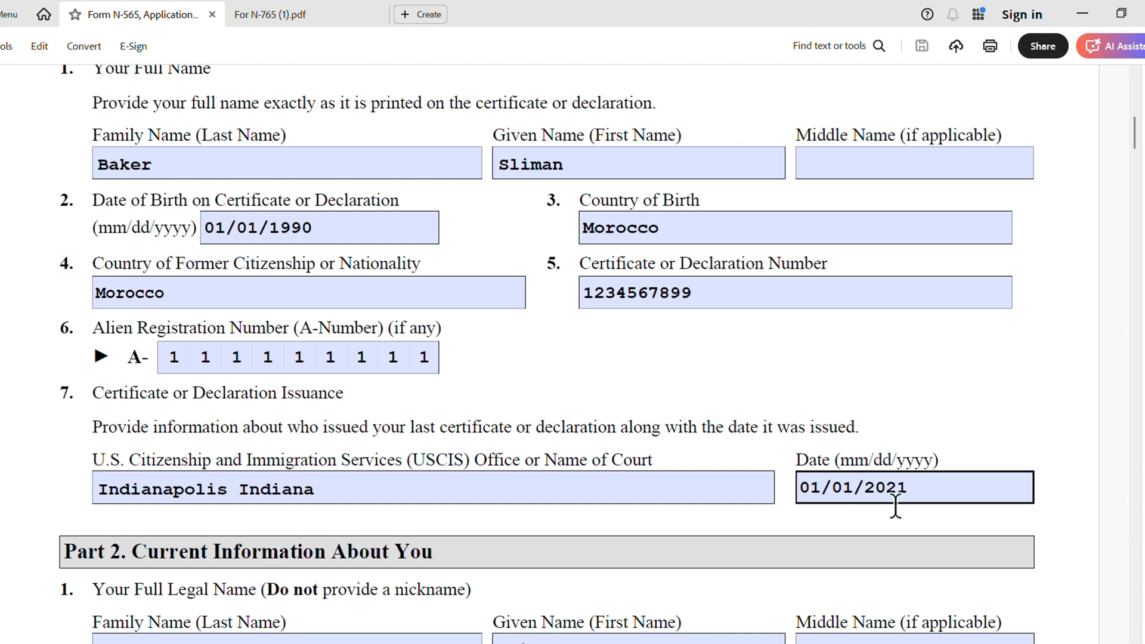
click(277, 16)
scroll(841, 446, down, 4)
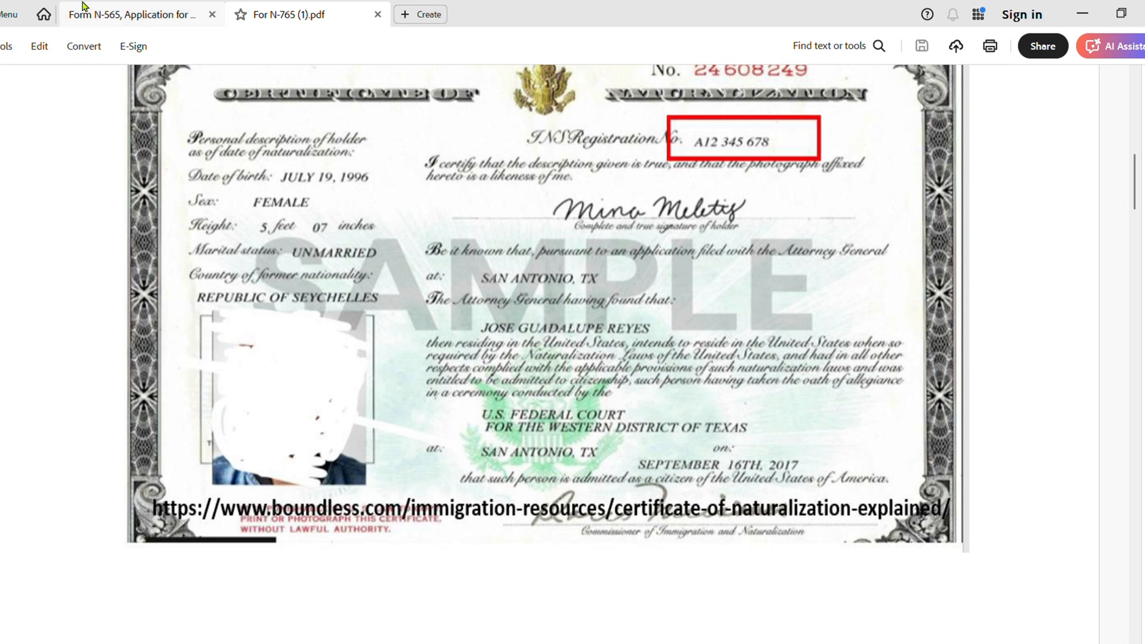
click(116, 16)
Review the Part 2 legal name, other names, mailing address and marital status fields
scroll(599, 402, down, 2)
scroll(582, 405, down, 3)
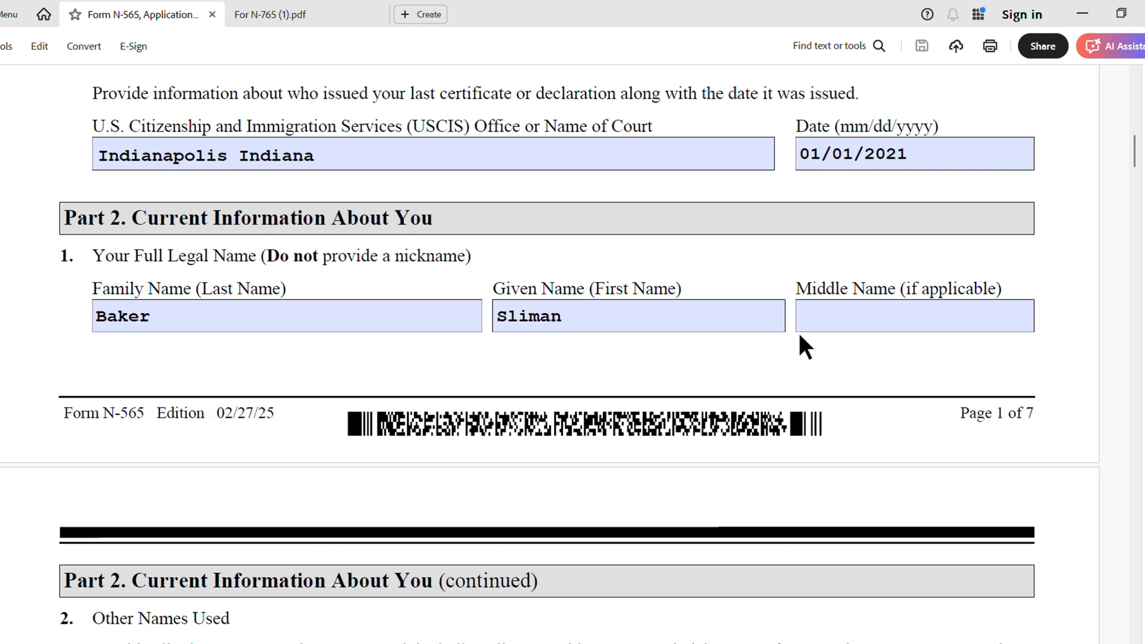
scroll(477, 409, down, 3)
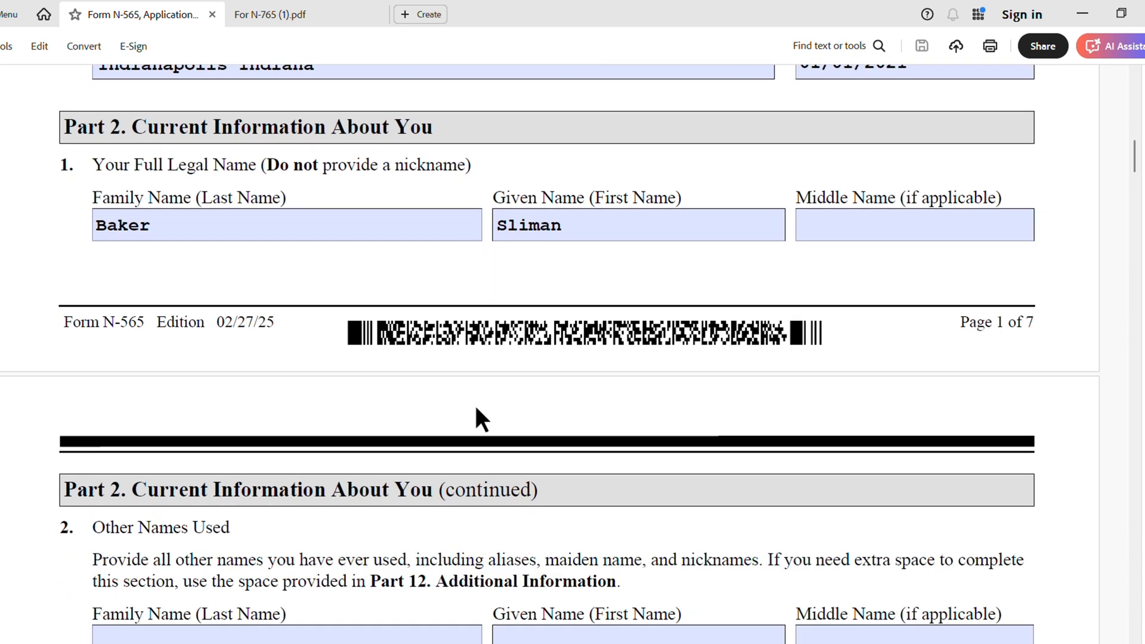
scroll(476, 411, down, 5)
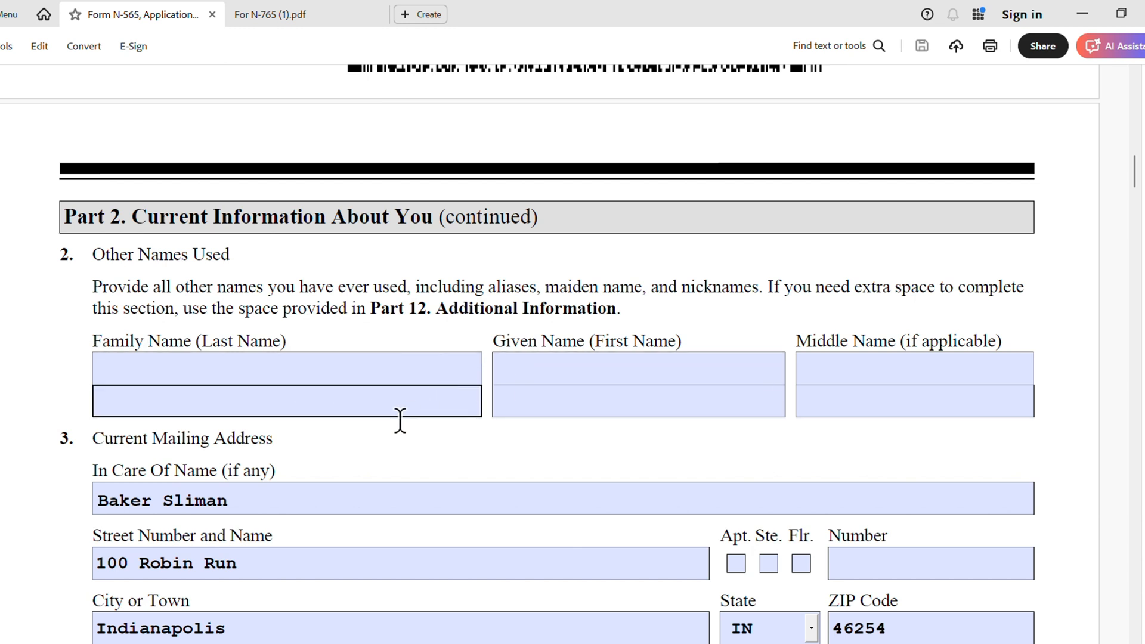
scroll(233, 414, down, 2)
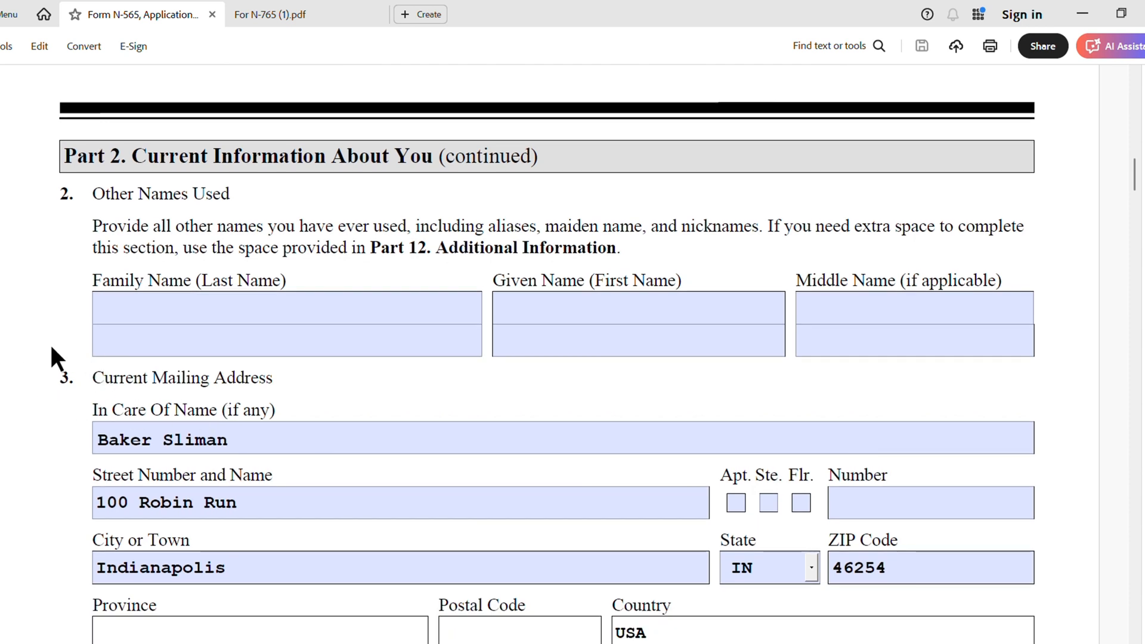
scroll(364, 377, down, 3)
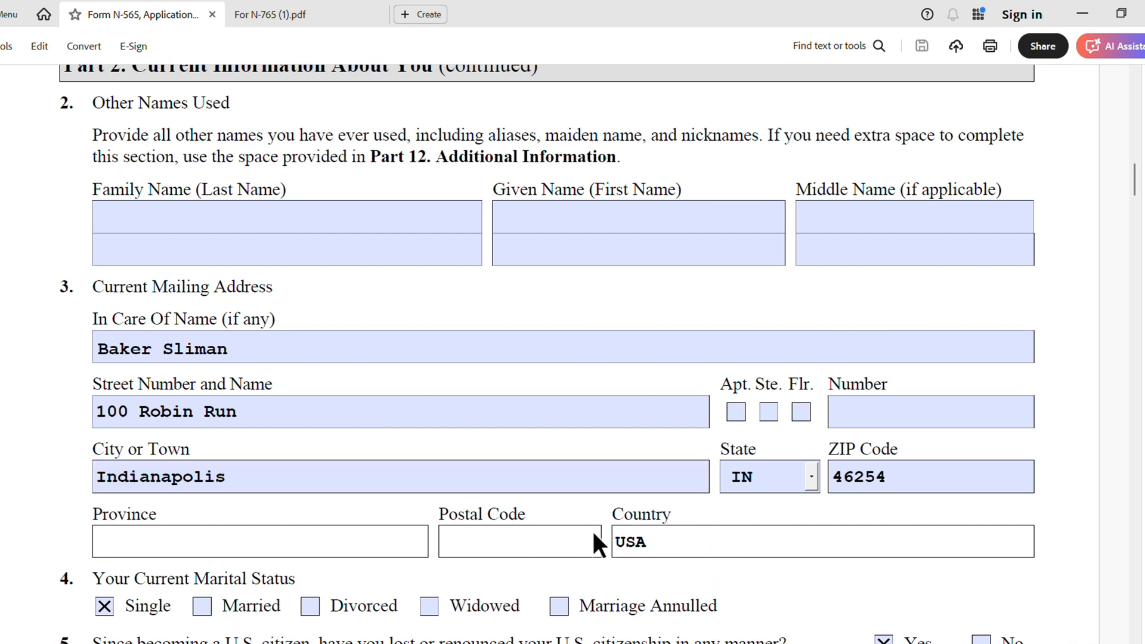
scroll(555, 521, down, 3)
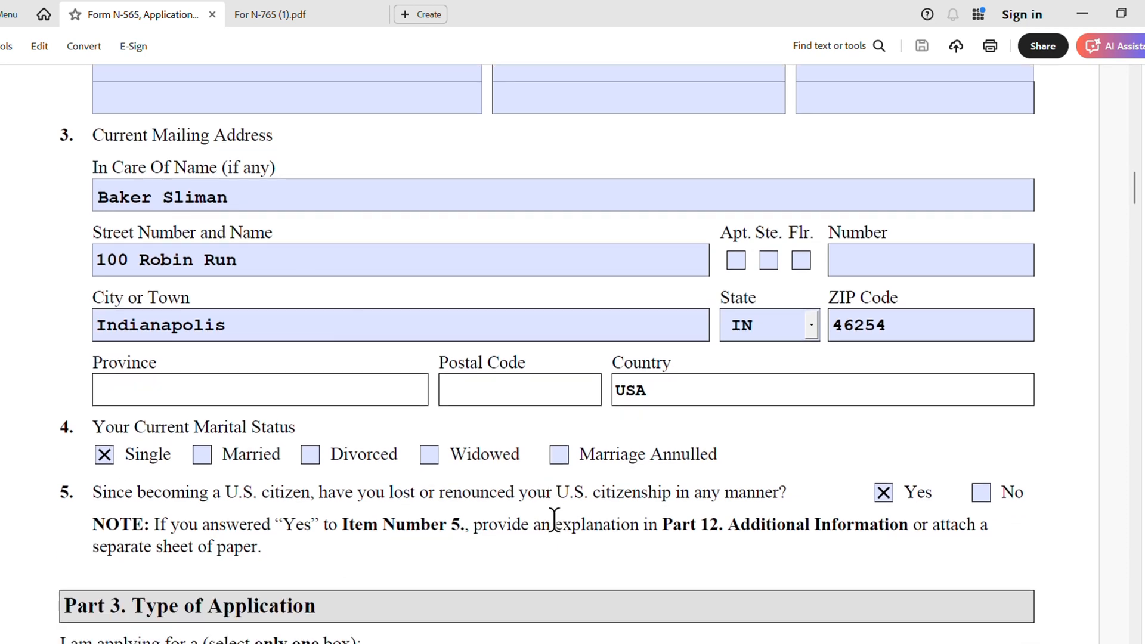
Check the lost-citizenship question in Part 2 Item 5 and read its explanation in Part 12 Additional Information
scroll(555, 522, down, 3)
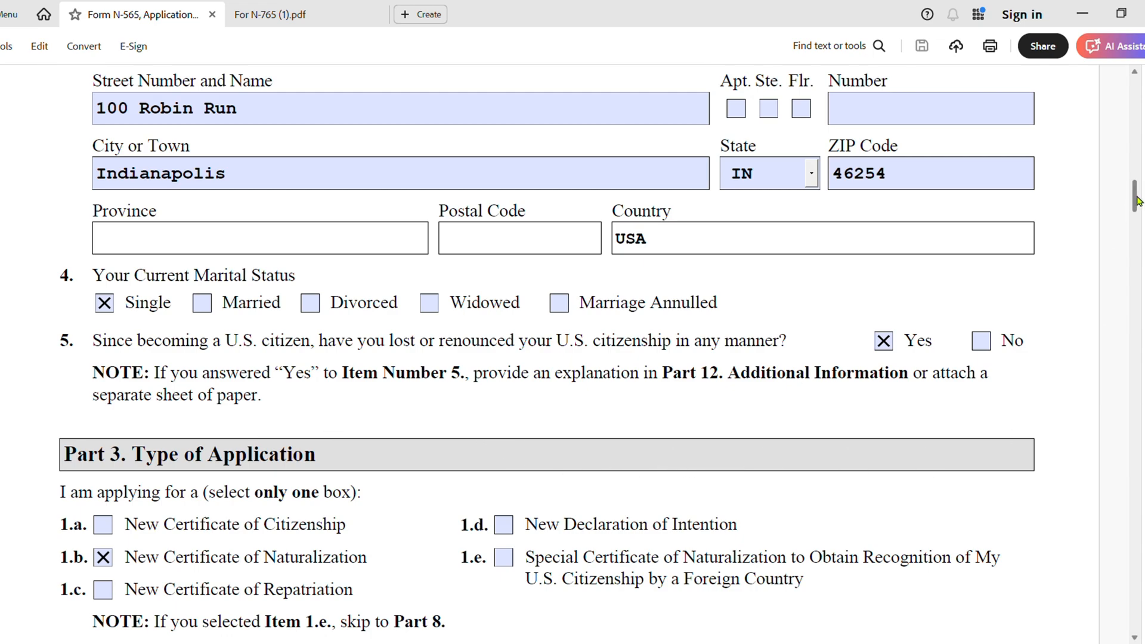
drag(1136, 197, 1140, 579)
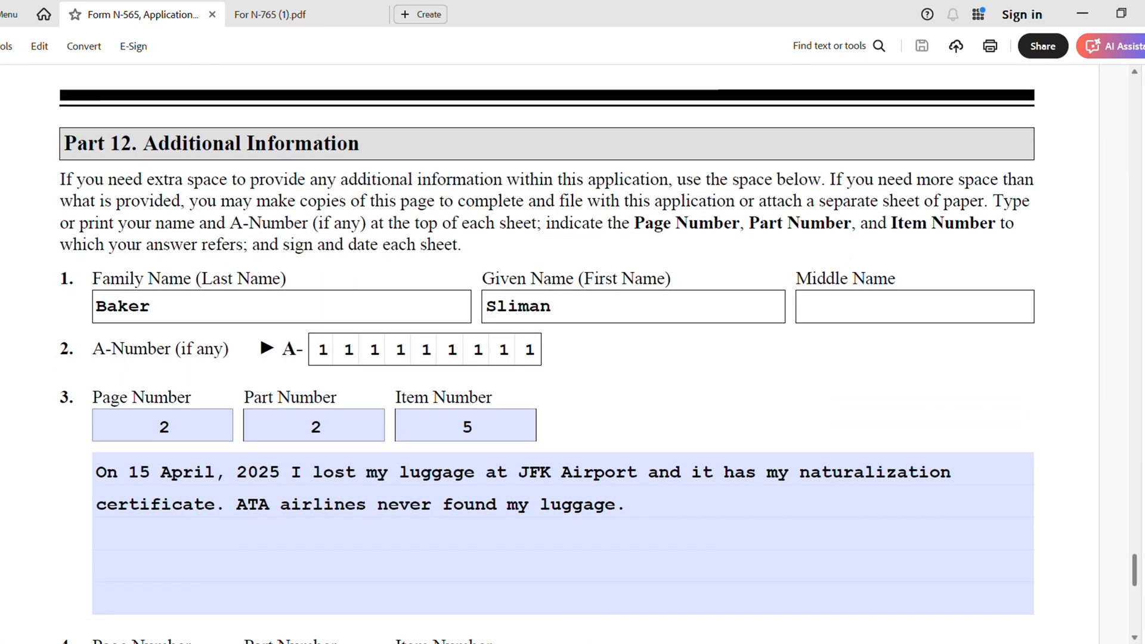
scroll(677, 353, up, 3)
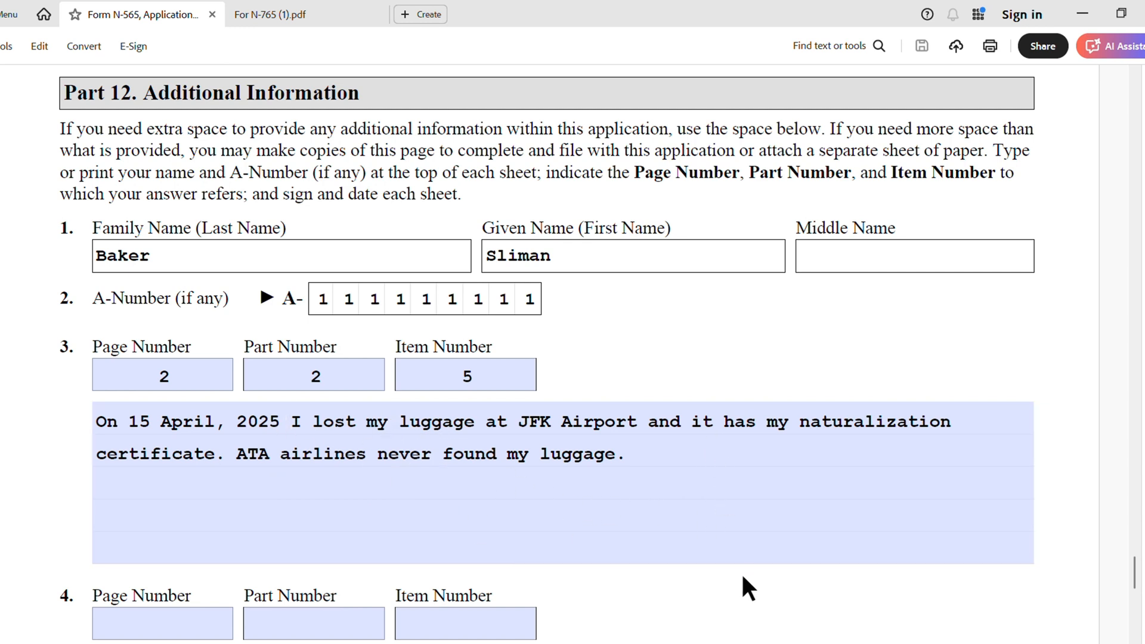
Return from Part 12 to Part 3 and review the type of application selected in Item 1
scroll(739, 494, up, 5)
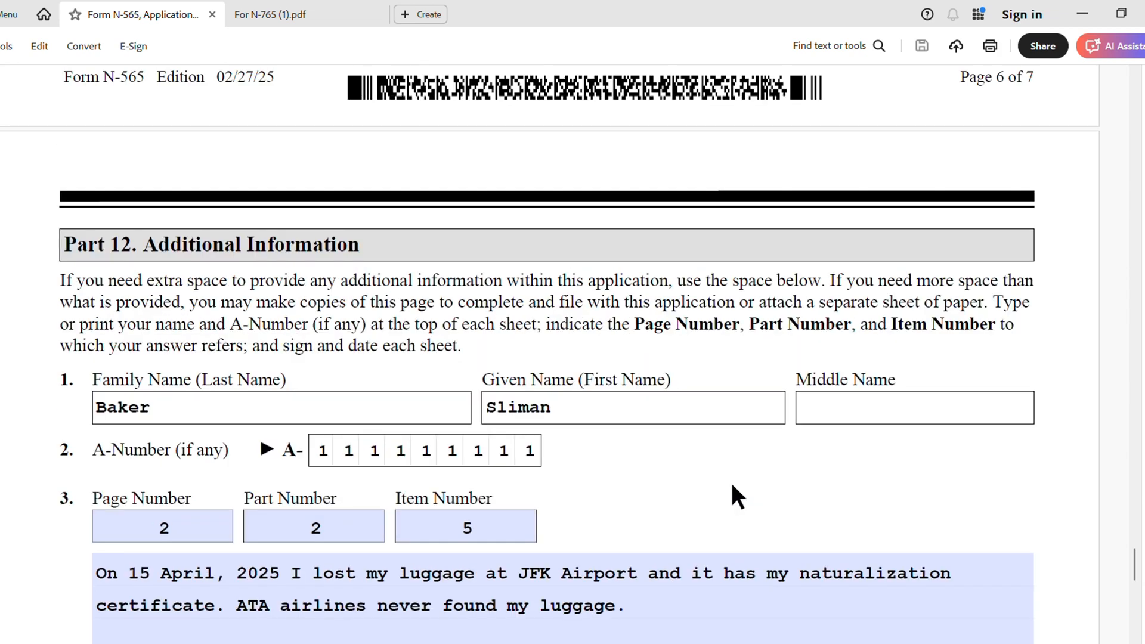
scroll(740, 486, up, 13)
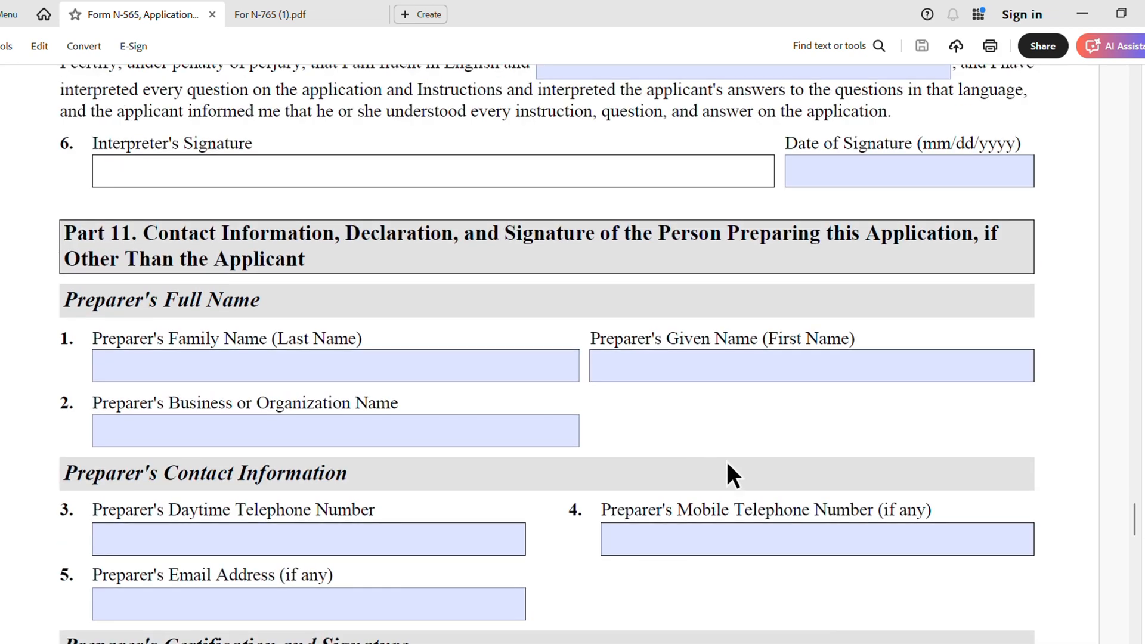
scroll(713, 474, up, 9)
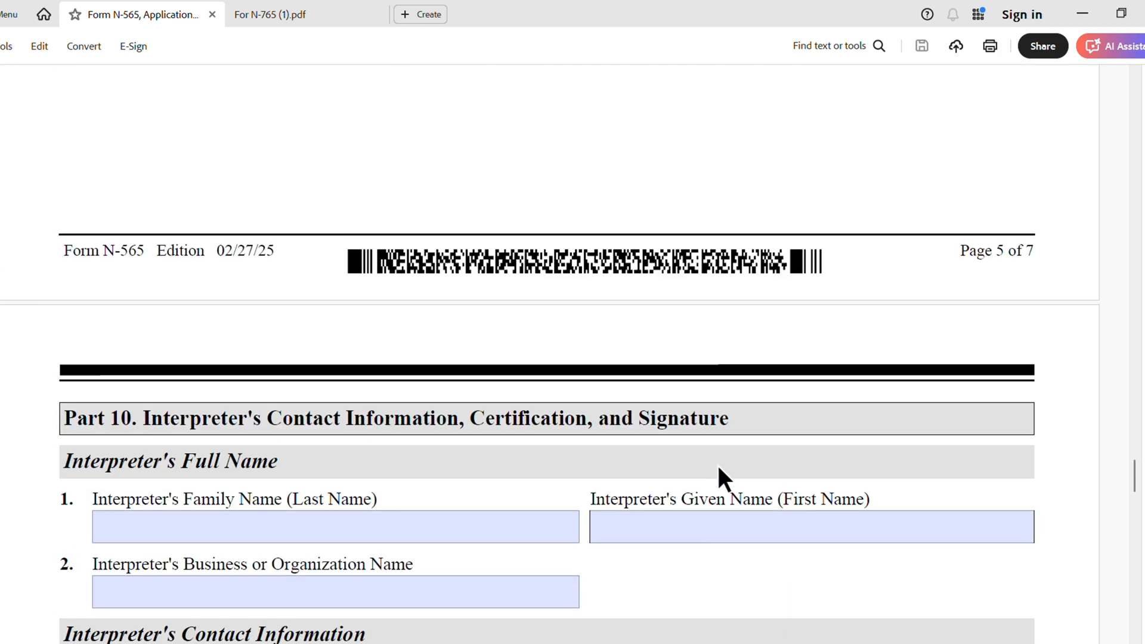
scroll(690, 465, up, 17)
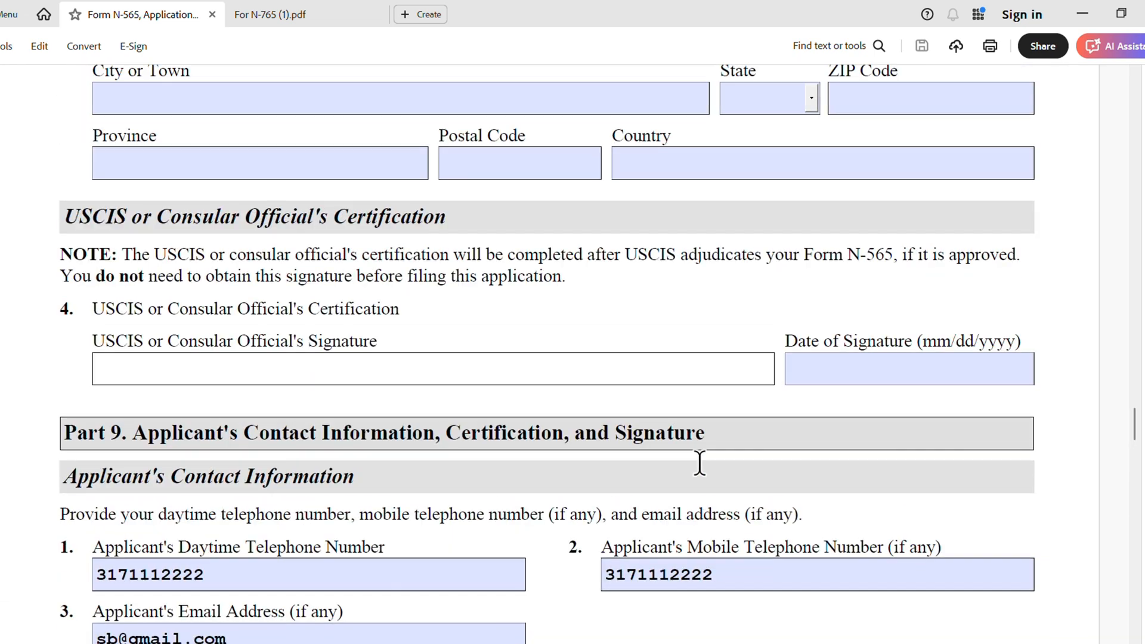
scroll(689, 462, up, 15)
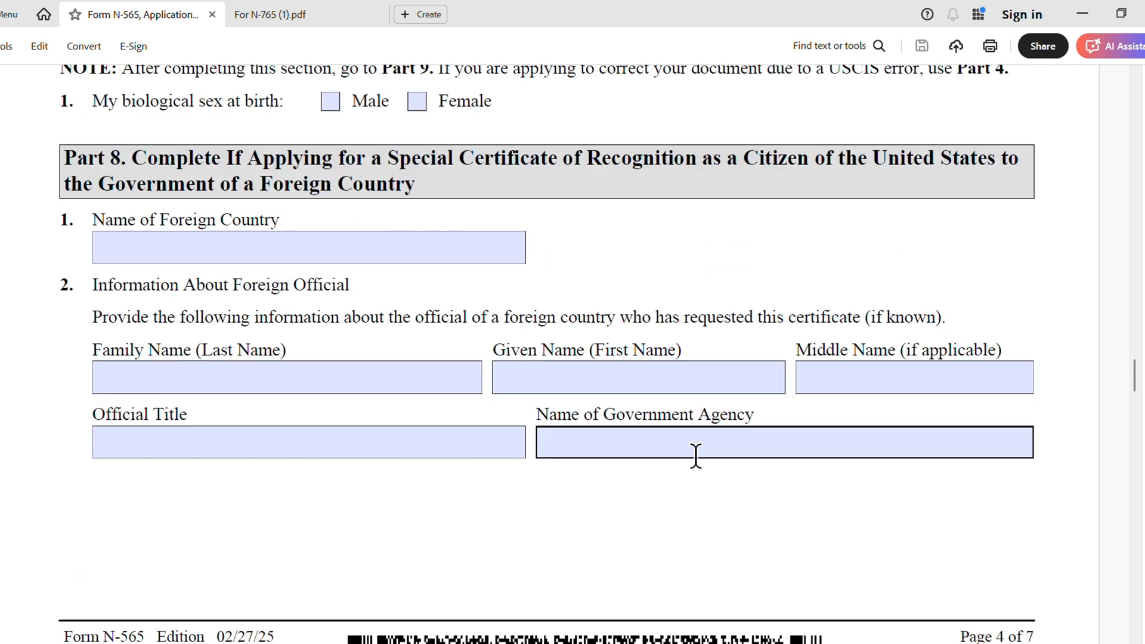
scroll(682, 460, up, 15)
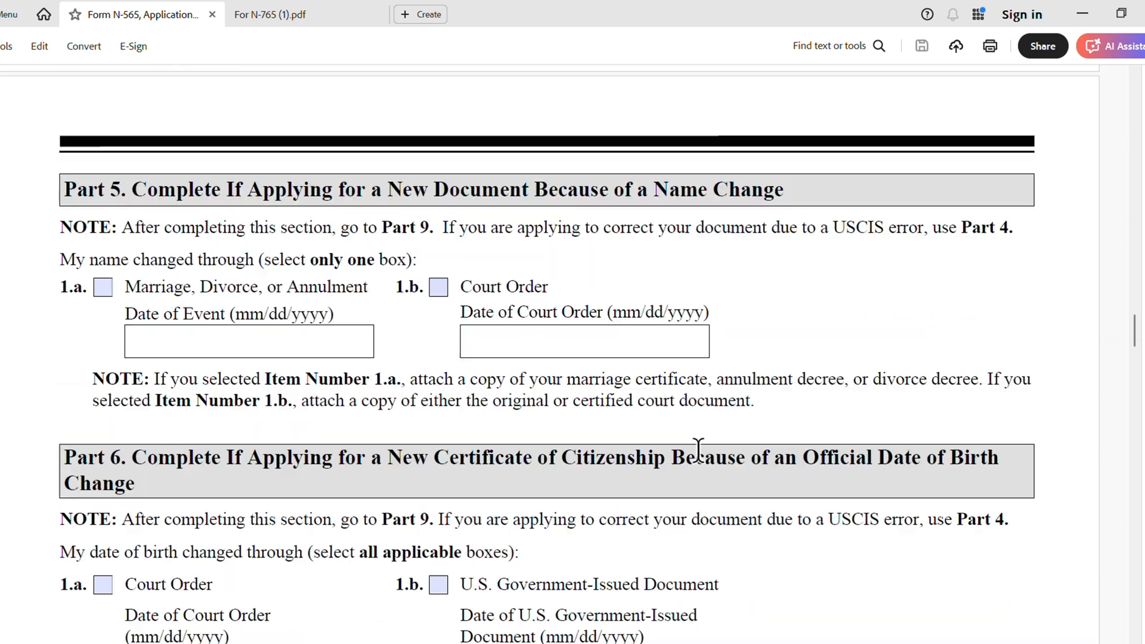
scroll(710, 456, up, 15)
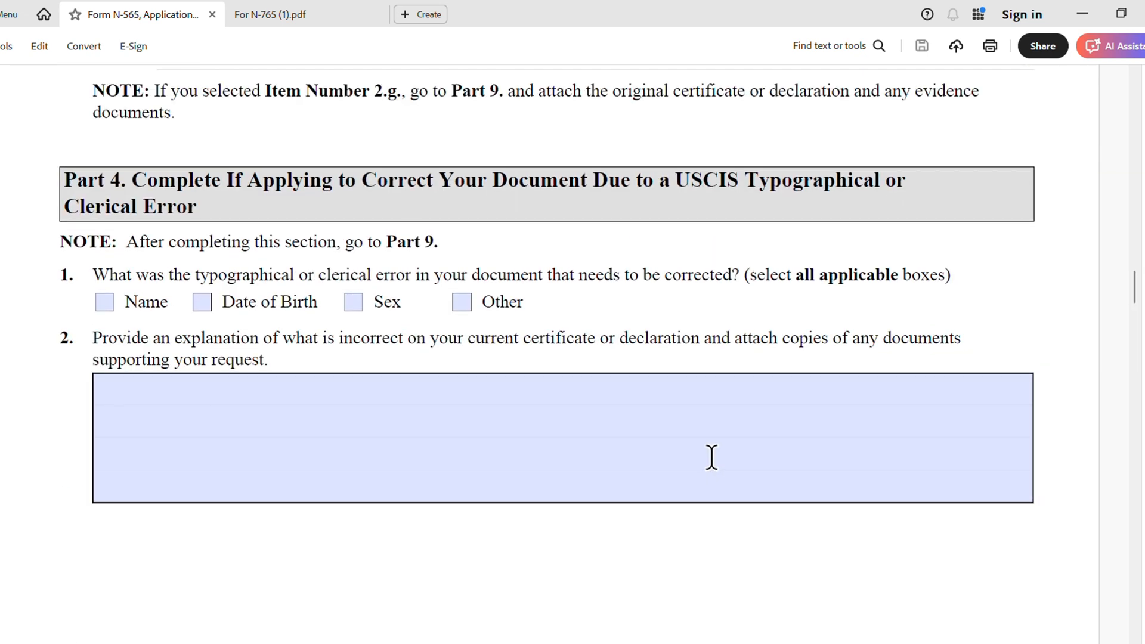
scroll(699, 458, up, 15)
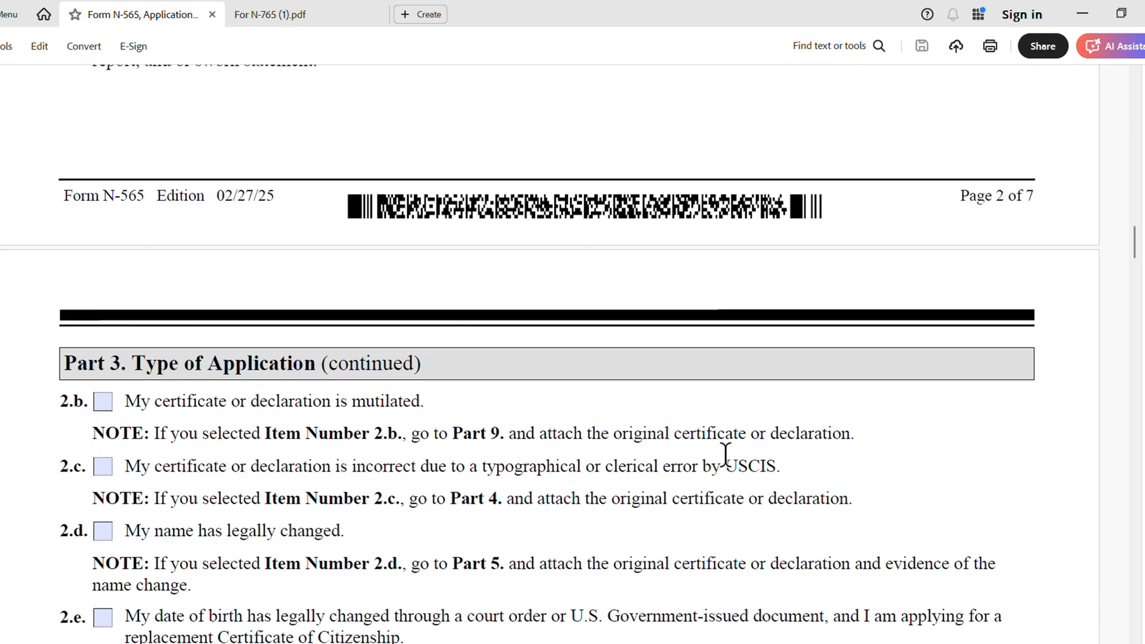
scroll(722, 456, up, 12)
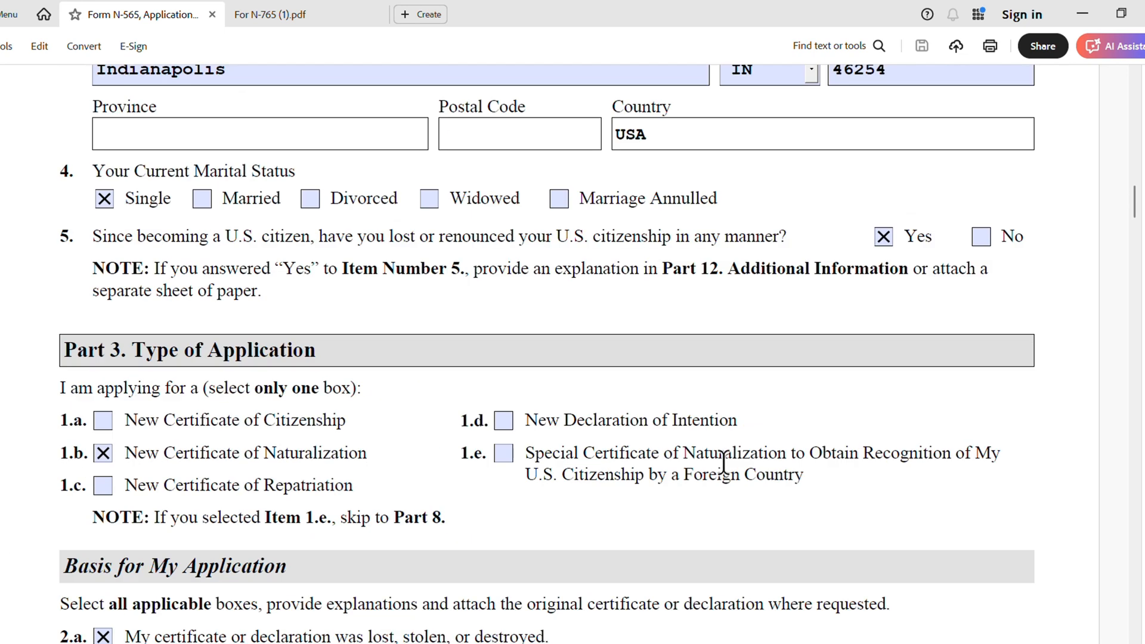
scroll(696, 460, down, 3)
scroll(680, 456, up, 3)
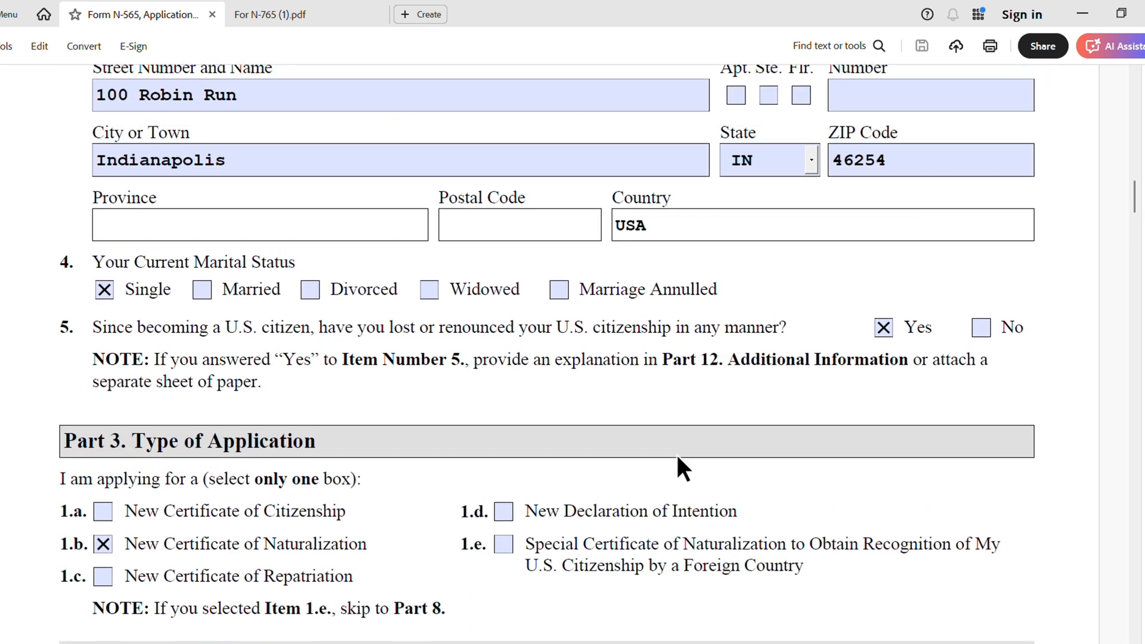
scroll(681, 455, down, 6)
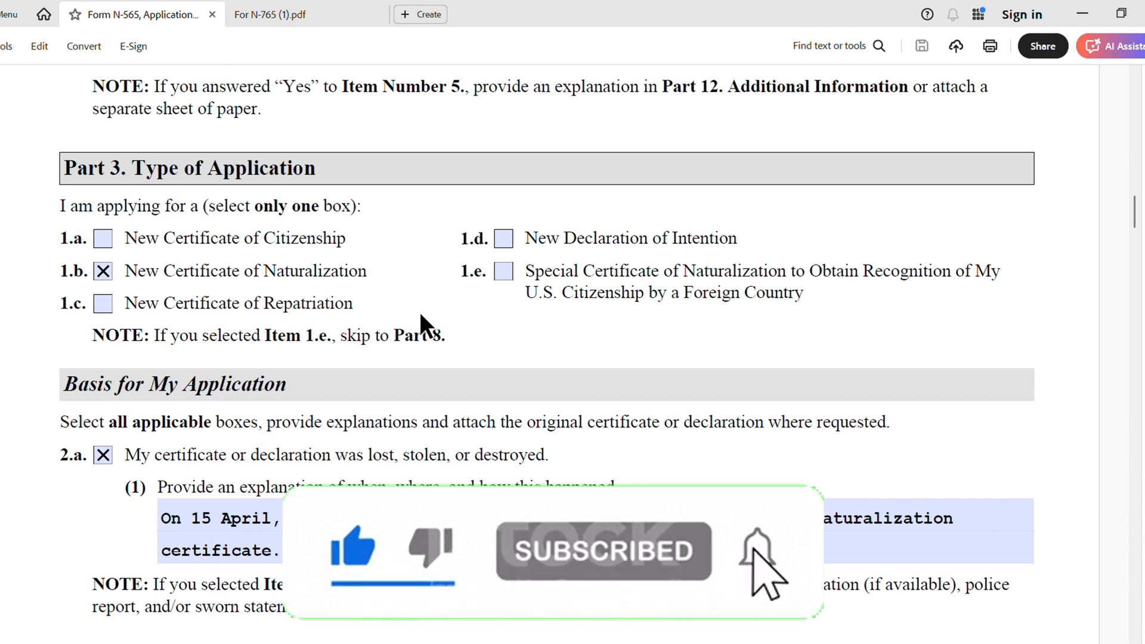
scroll(276, 455, down, 1)
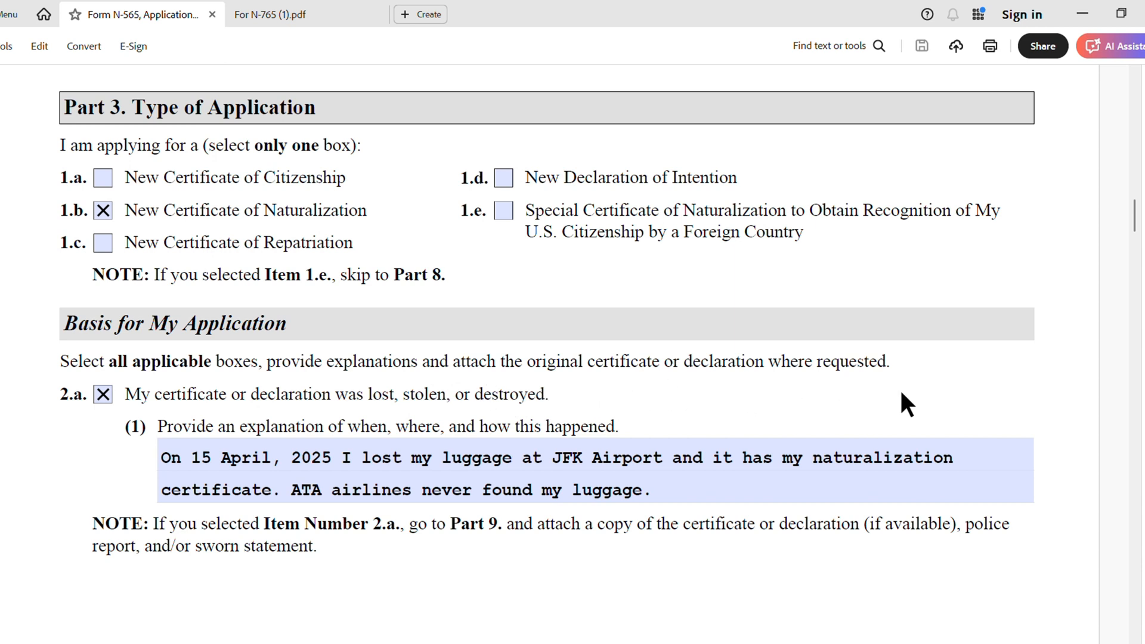
Read the explanation of the lost certificate in Part 3 Item 2.a and compare it with the alternative reasons in Items 2.b to 2.g
scroll(511, 409, down, 3)
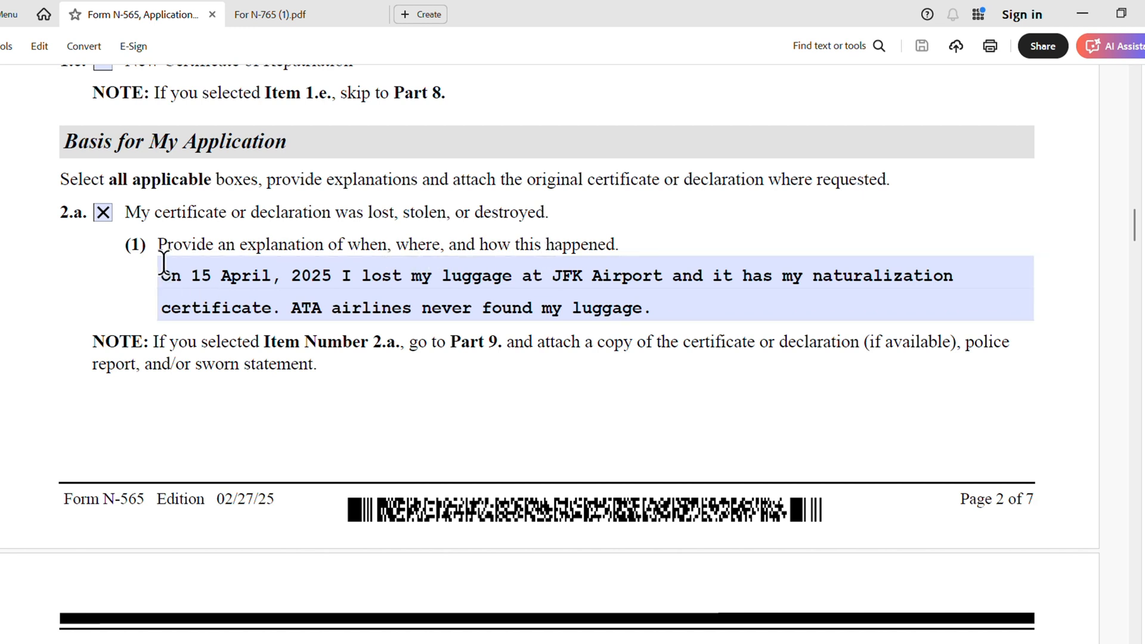
click(245, 275)
scroll(486, 393, down, 6)
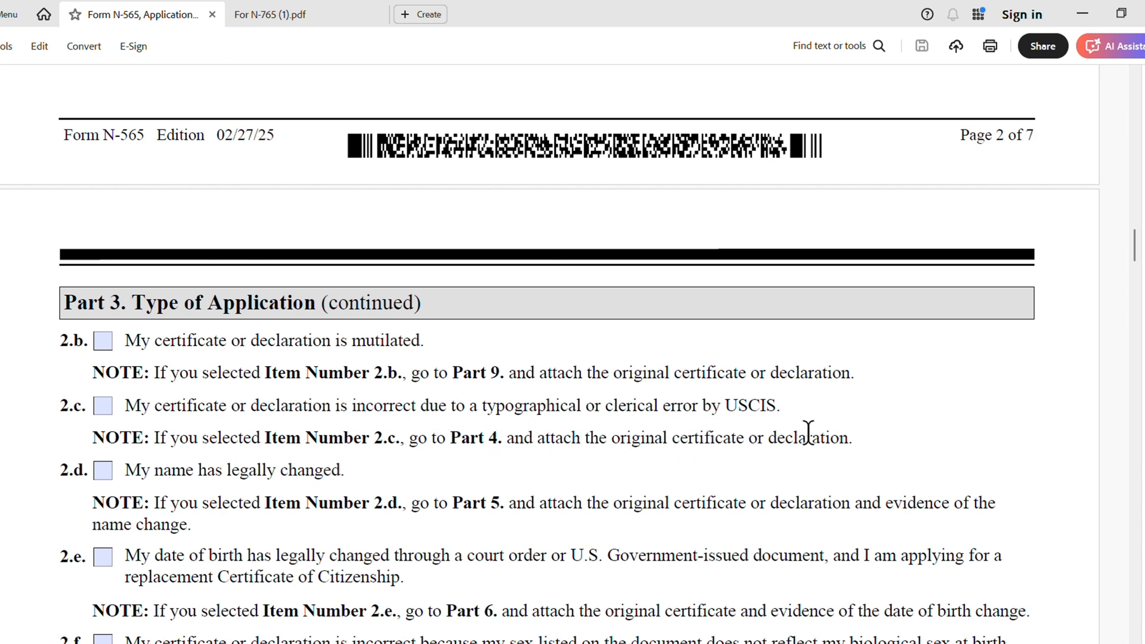
scroll(449, 497, down, 3)
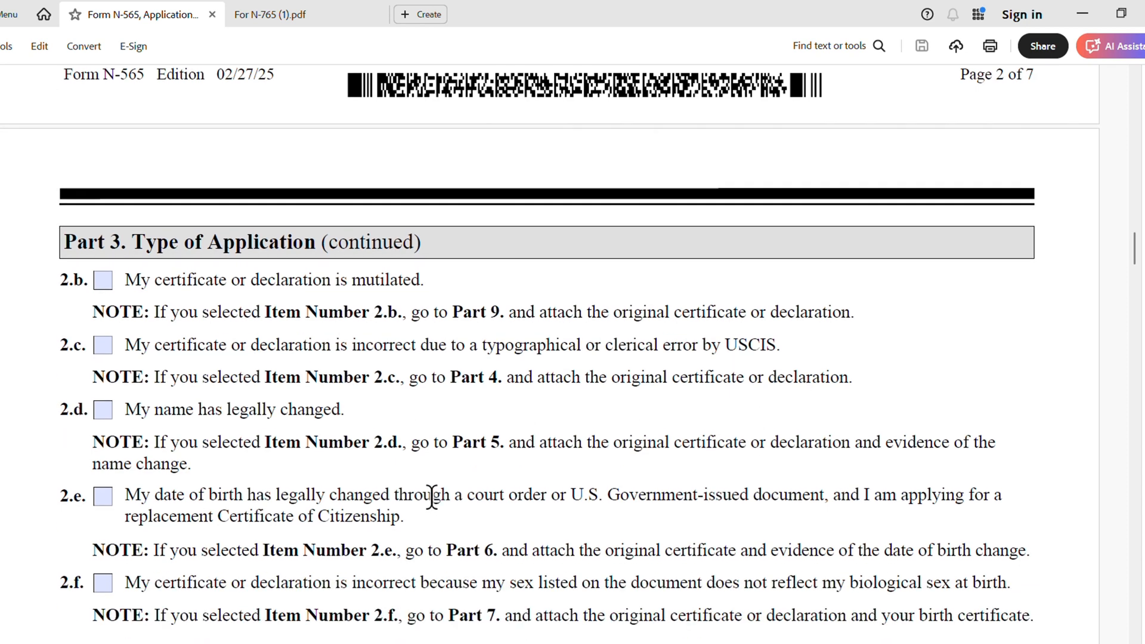
scroll(207, 370, up, 15)
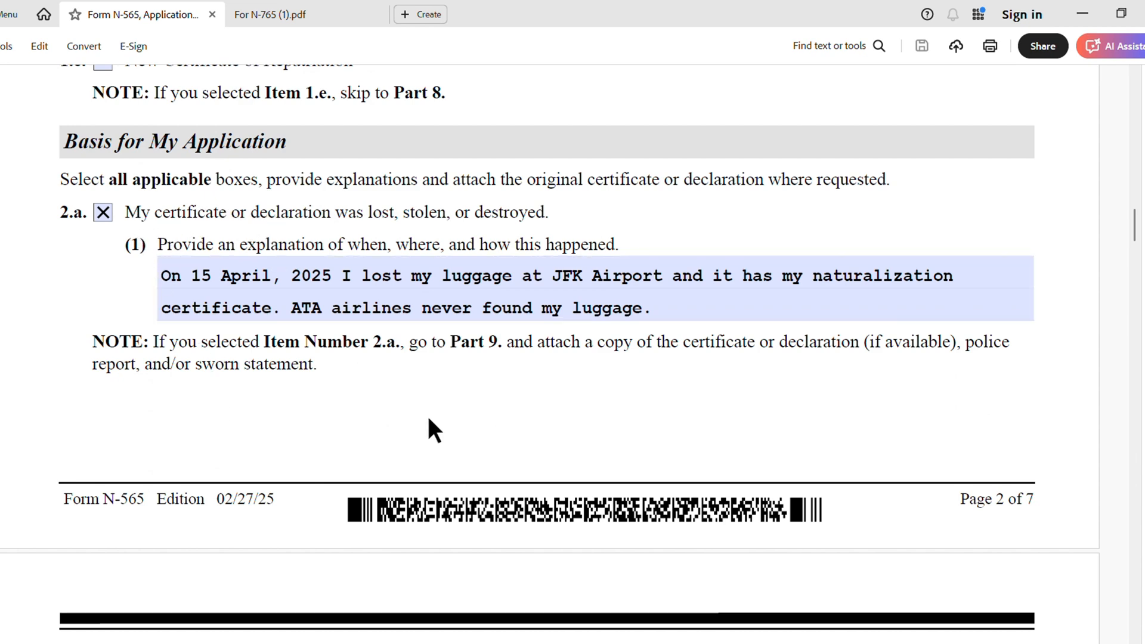
scroll(428, 419, down, 20)
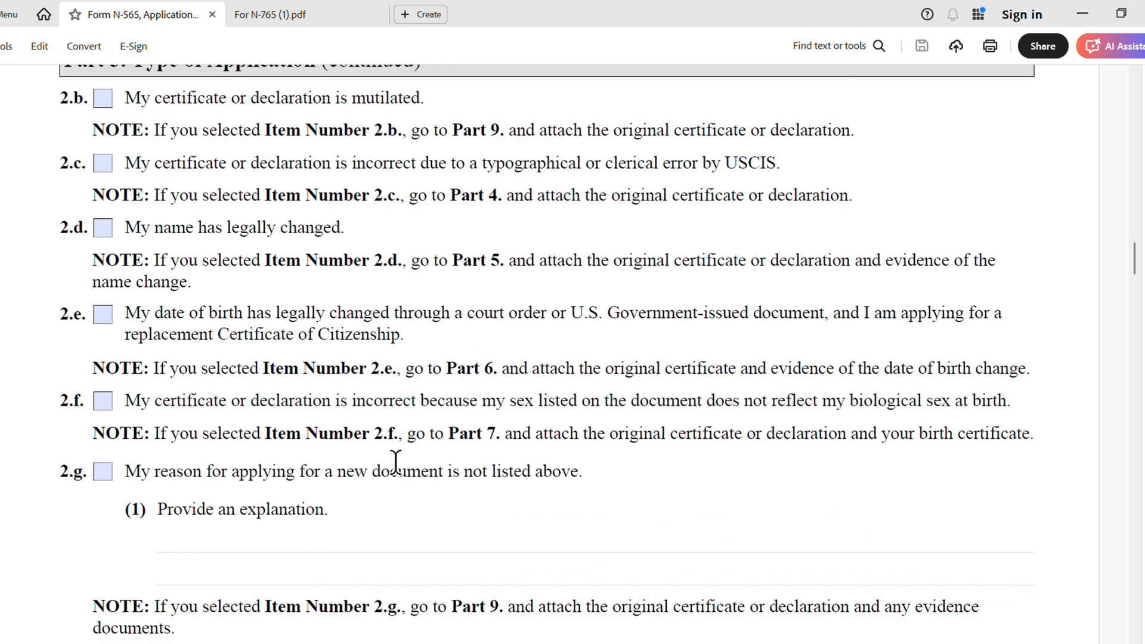
Review Parts 4 to 7 on clerical errors, name change, date of birth change and sex at birth
scroll(388, 459, down, 14)
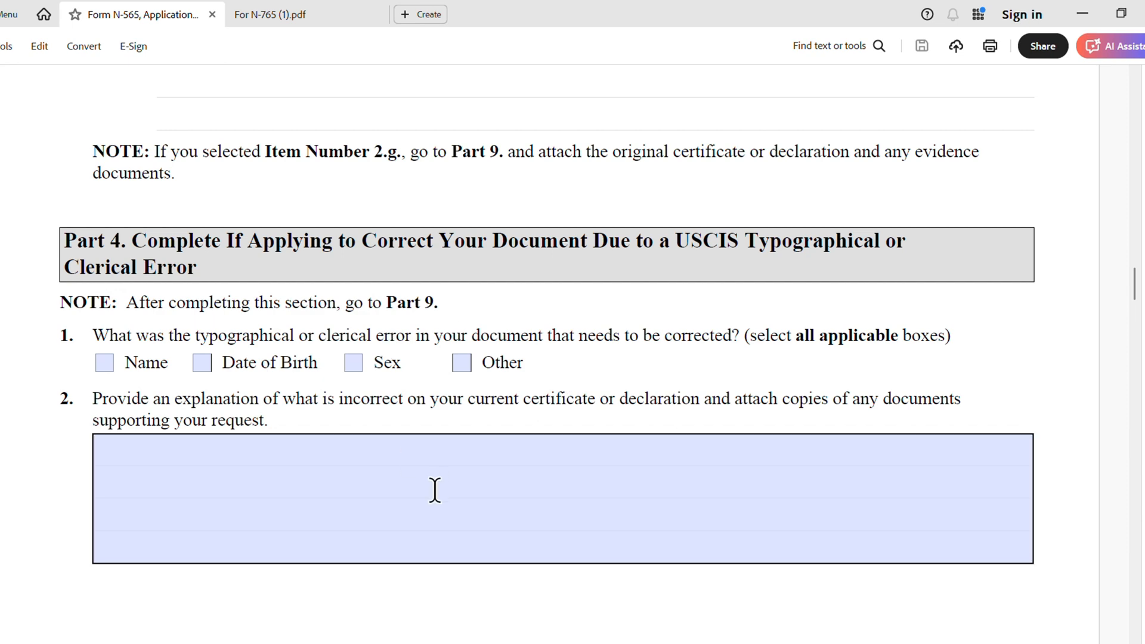
scroll(428, 564, down, 2)
scroll(422, 553, down, 10)
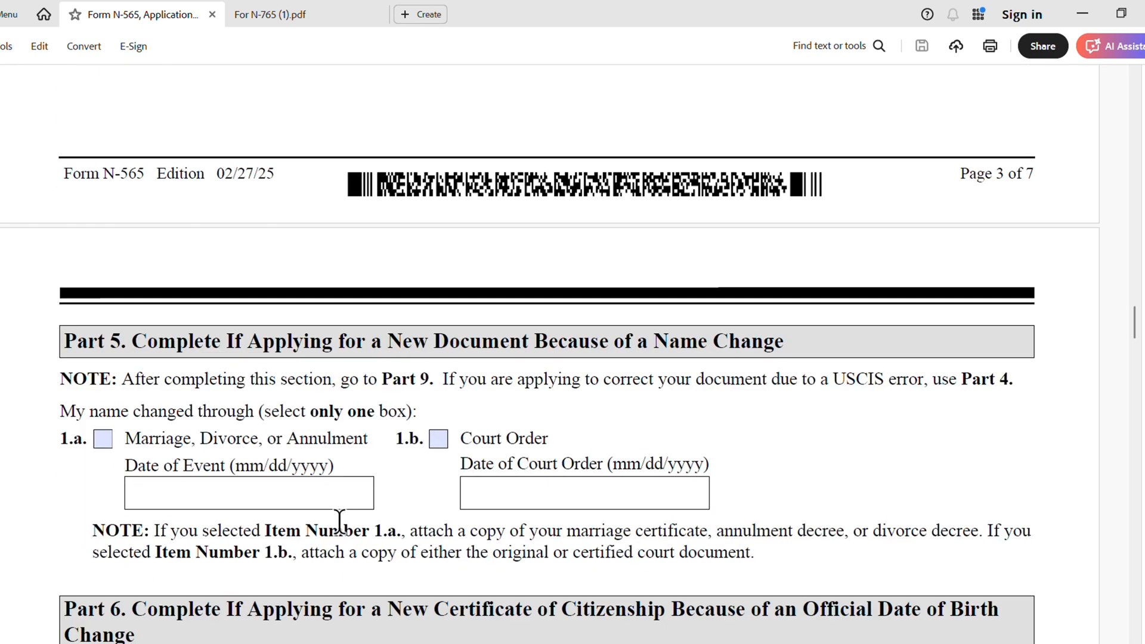
scroll(346, 514, down, 6)
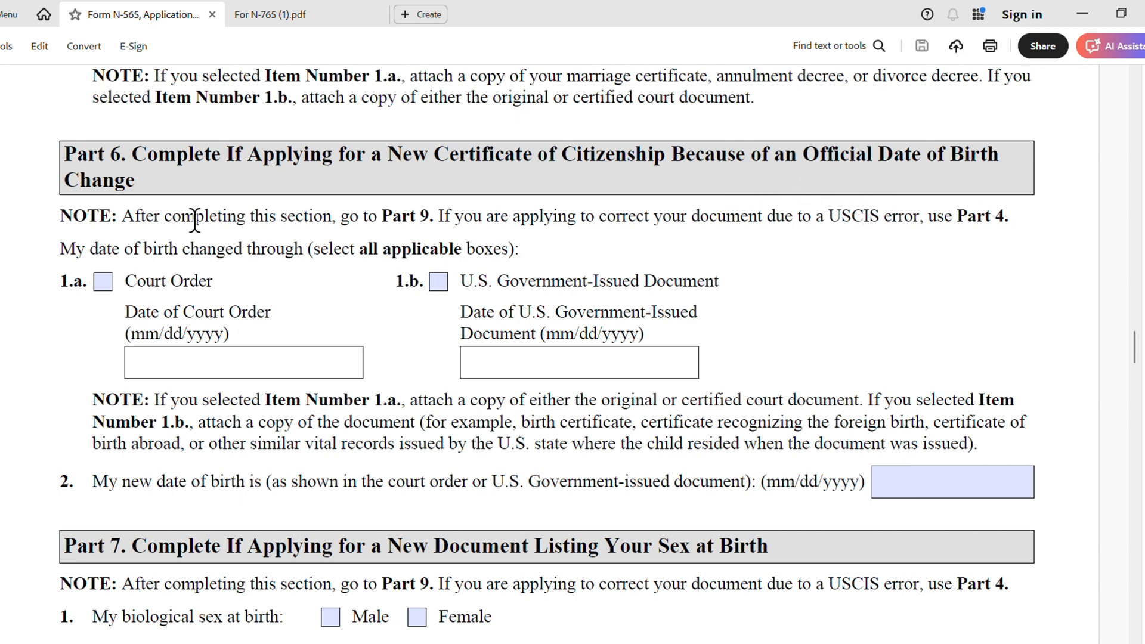
scroll(342, 311, down, 5)
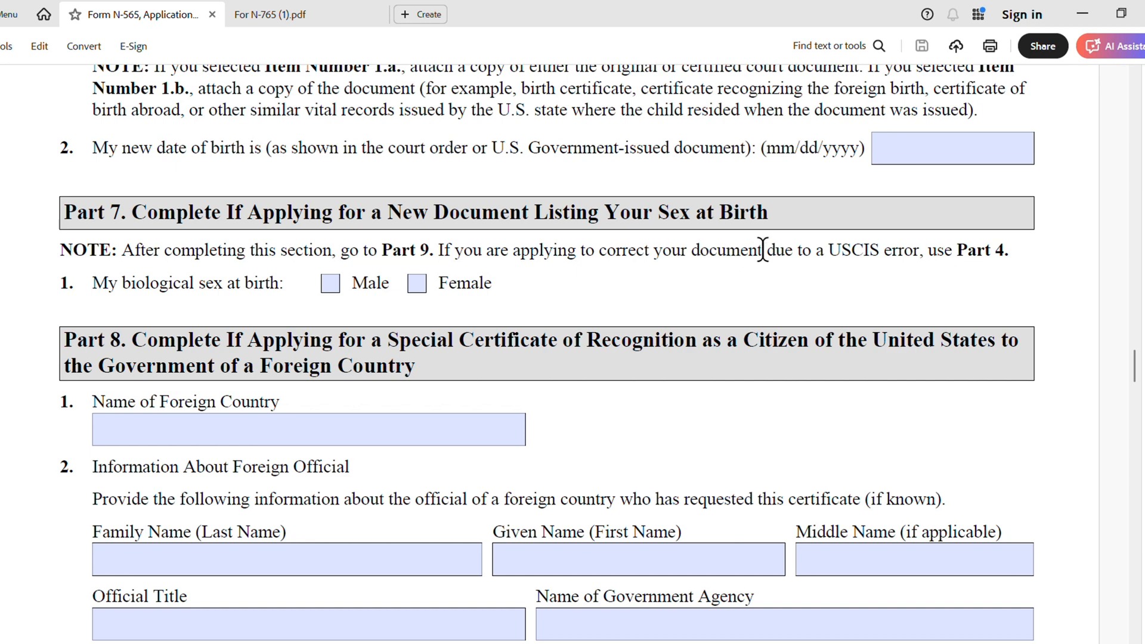
Review the Part 8 fields for the foreign country, foreign official's details and address, and the USCIS or consular official's certification
scroll(394, 400, down, 2)
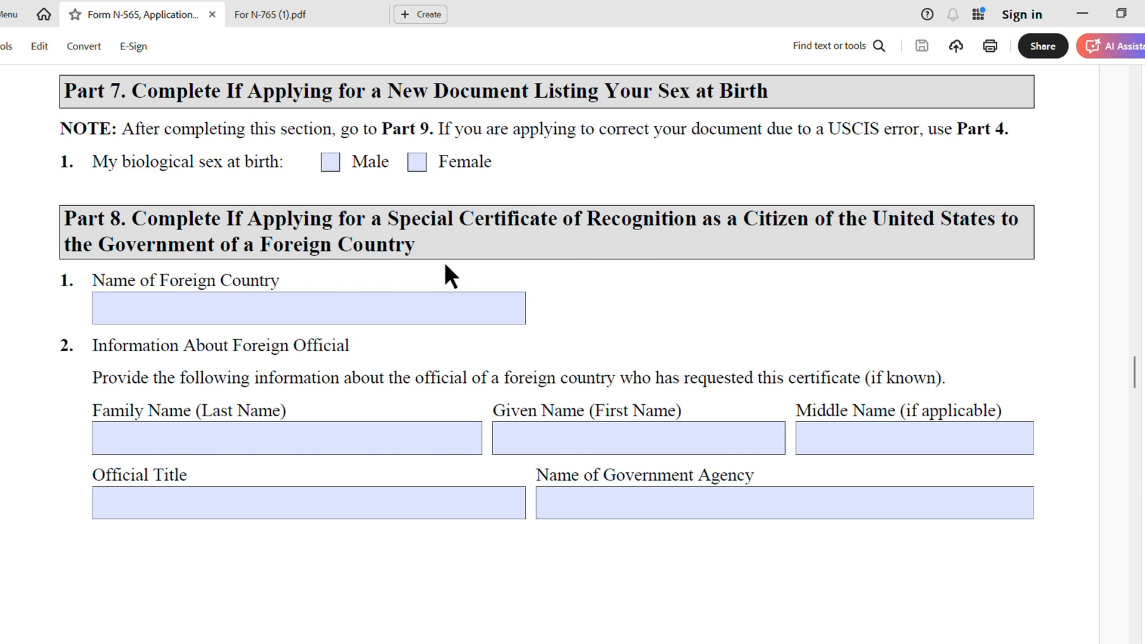
scroll(483, 335, down, 10)
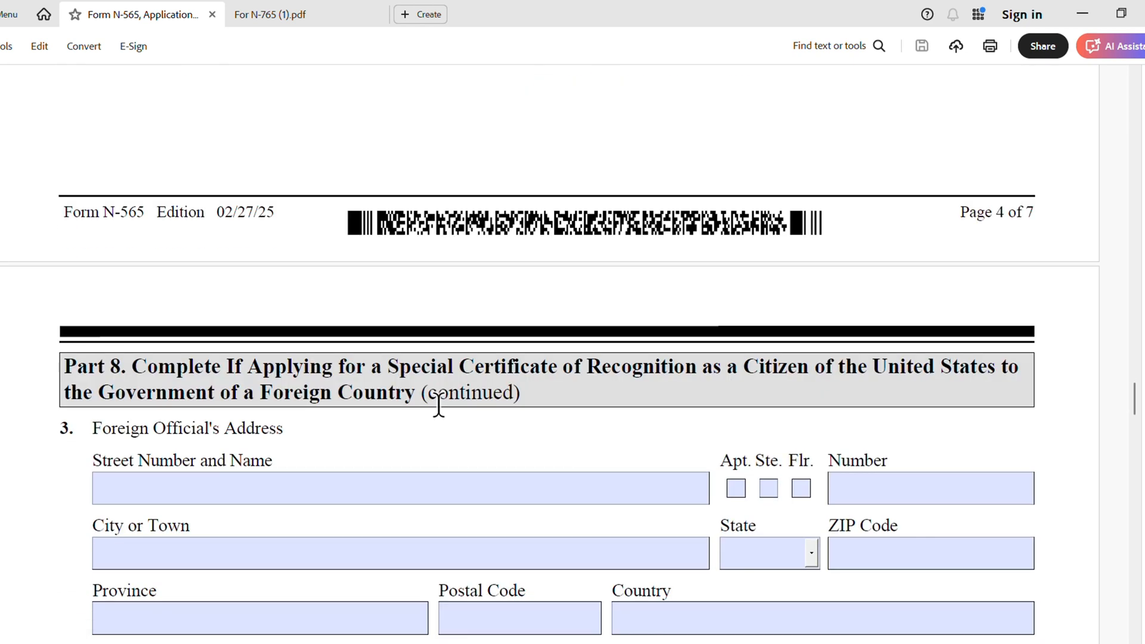
scroll(438, 406, down, 8)
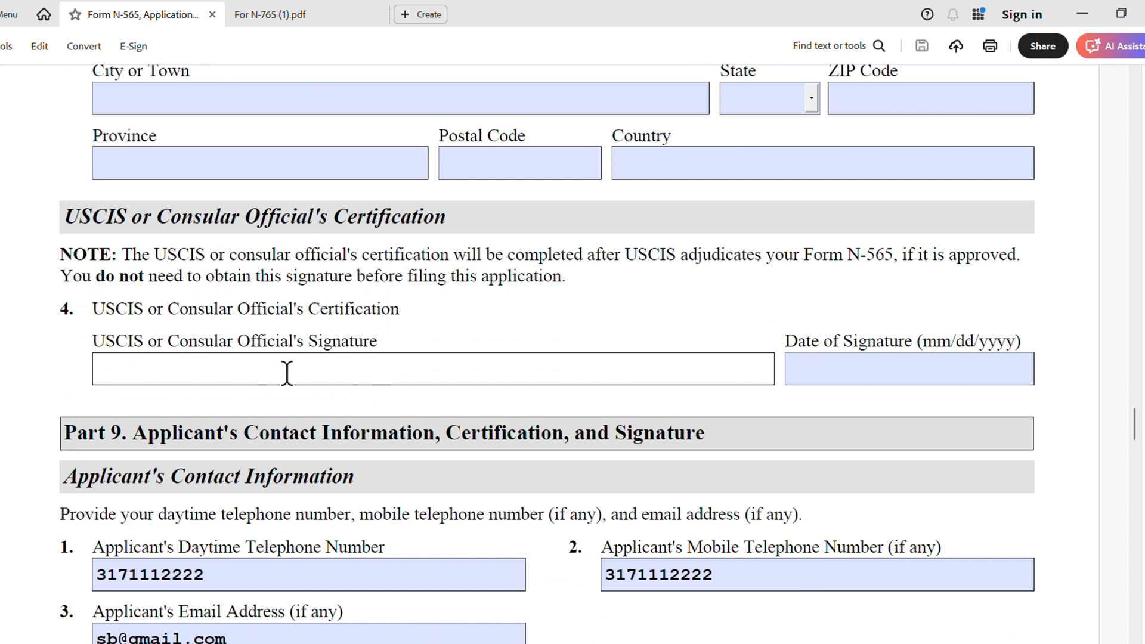
scroll(230, 306, up, 4)
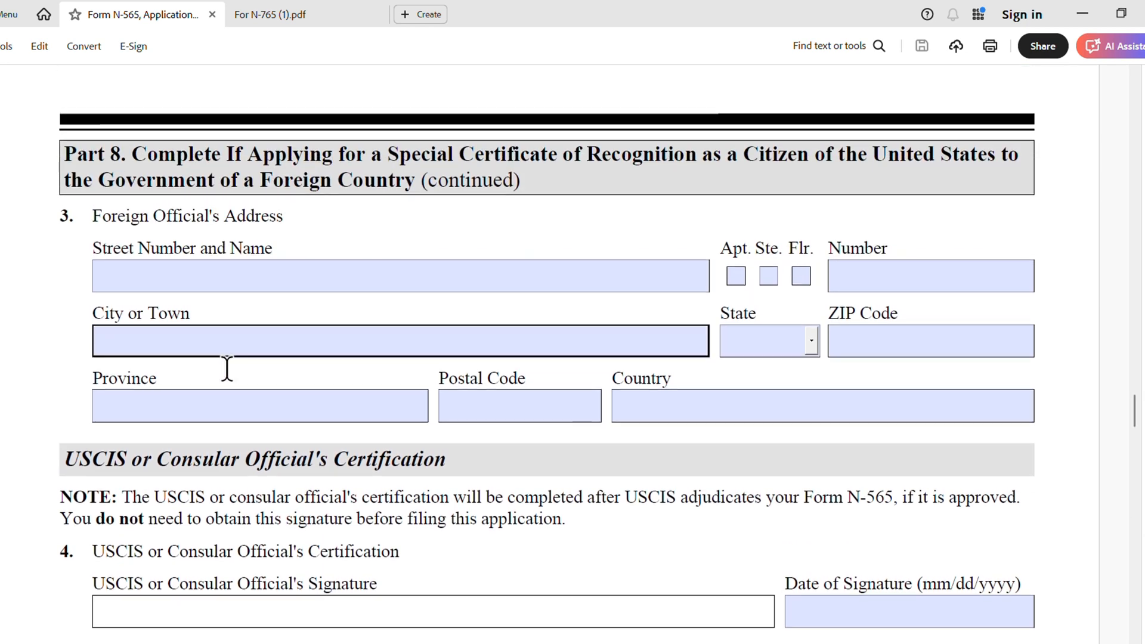
scroll(220, 370, down, 4)
scroll(249, 400, up, 2)
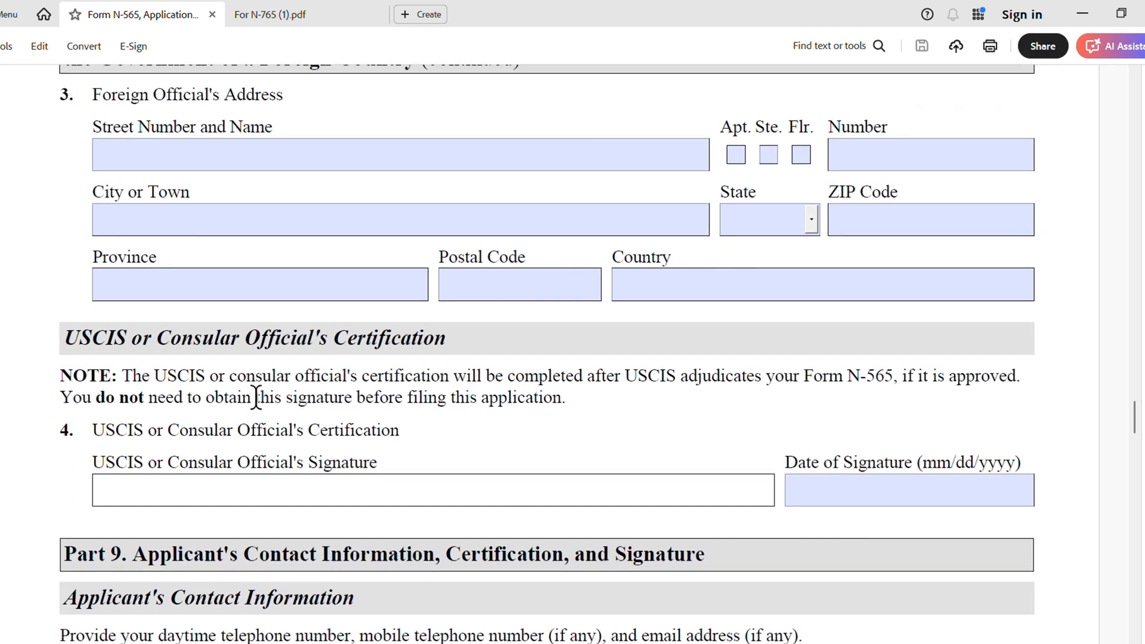
Check the applicant's contact information in Part 9 and set the applicant's date of signature in Item 4 to 05/11/2025
scroll(244, 390, down, 4)
scroll(250, 393, down, 3)
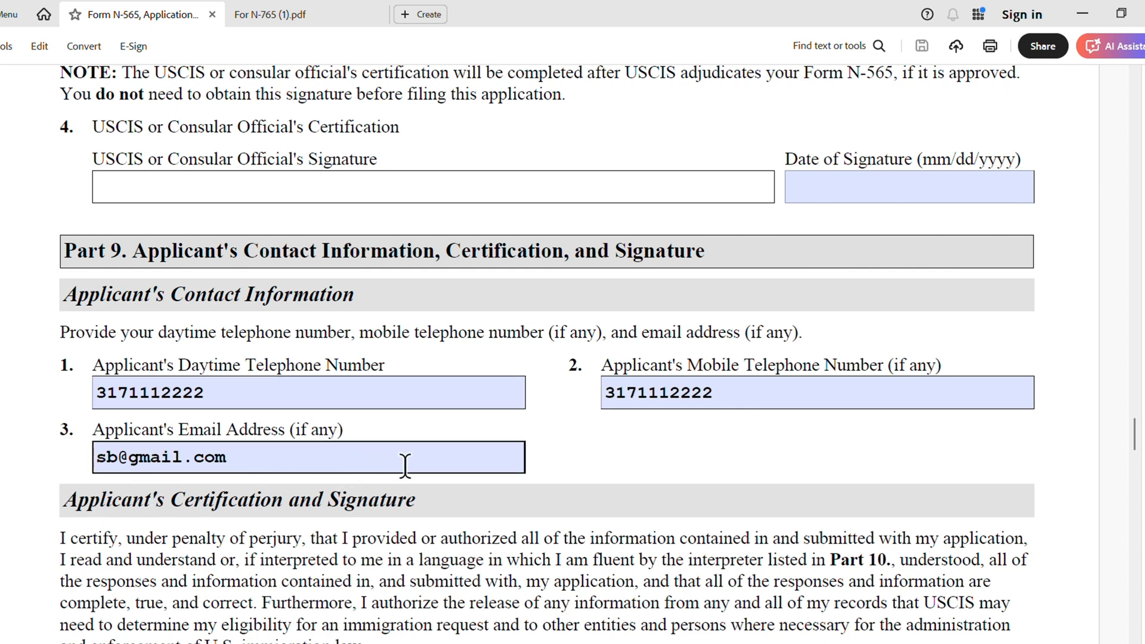
scroll(417, 470, down, 4)
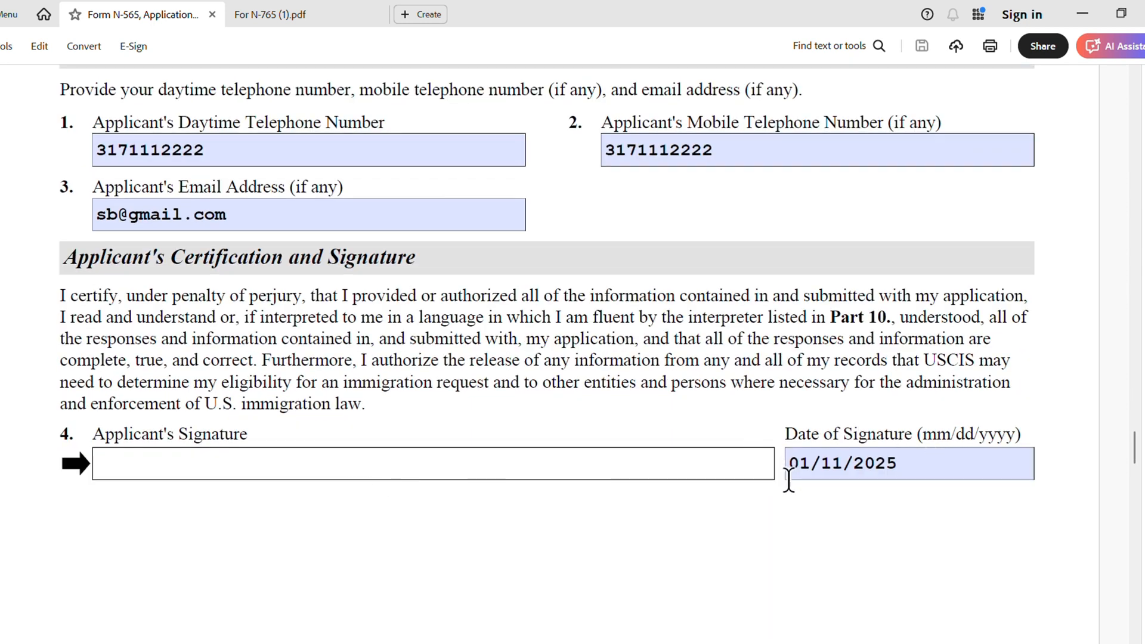
click(812, 474)
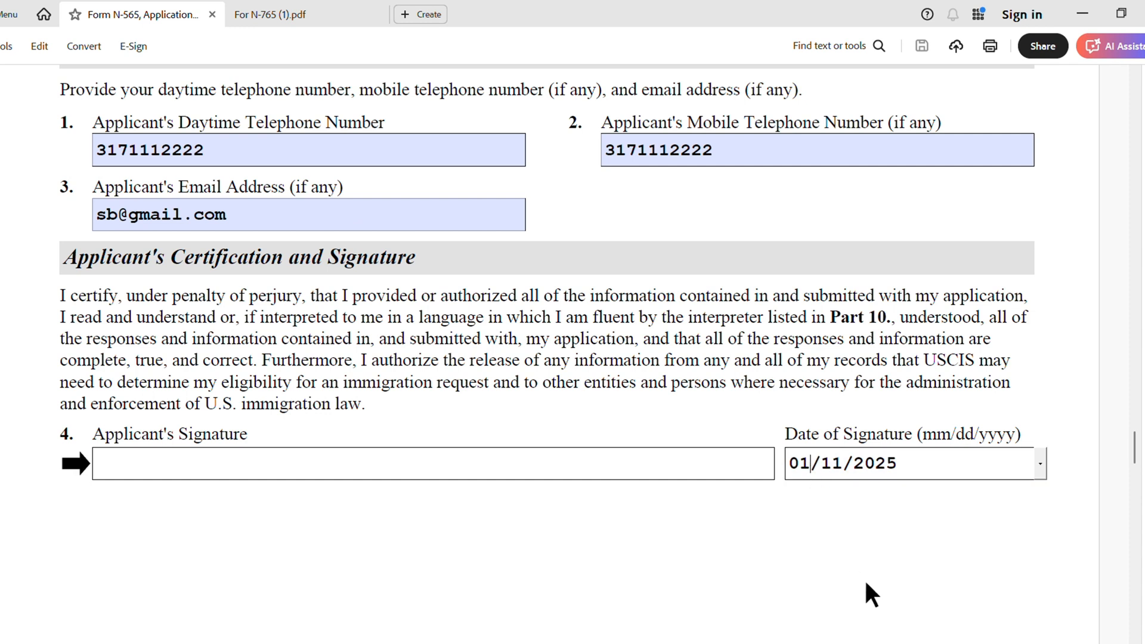
key(BackSpace)
text(5)
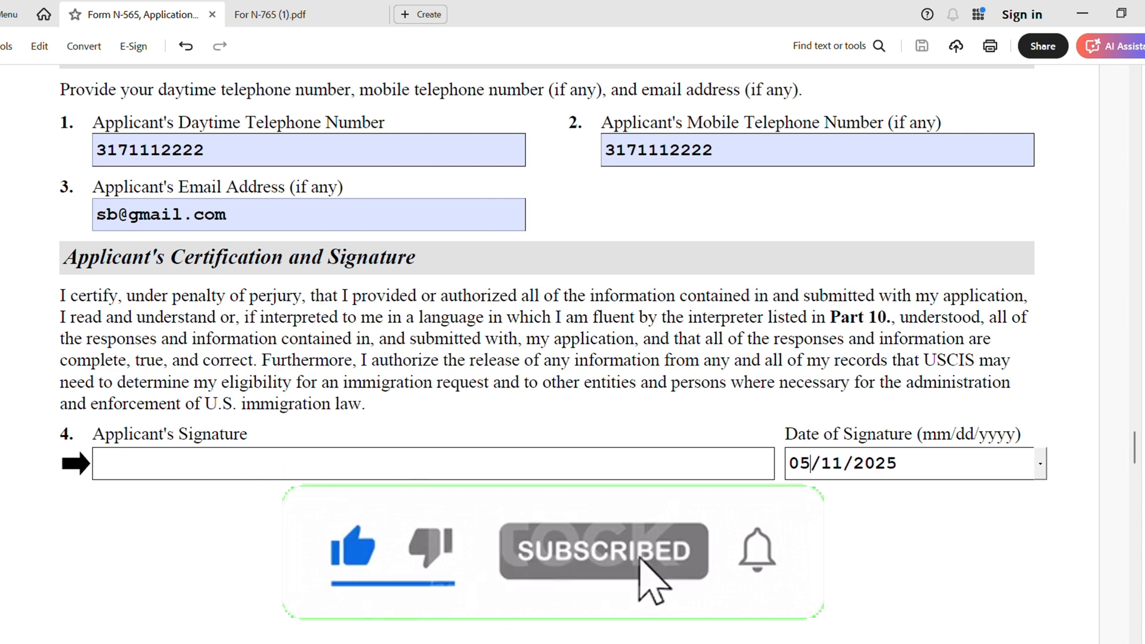
Look at the interpreter's name and business fields at the start of Part 10
scroll(415, 463, down, 3)
scroll(550, 354, down, 4)
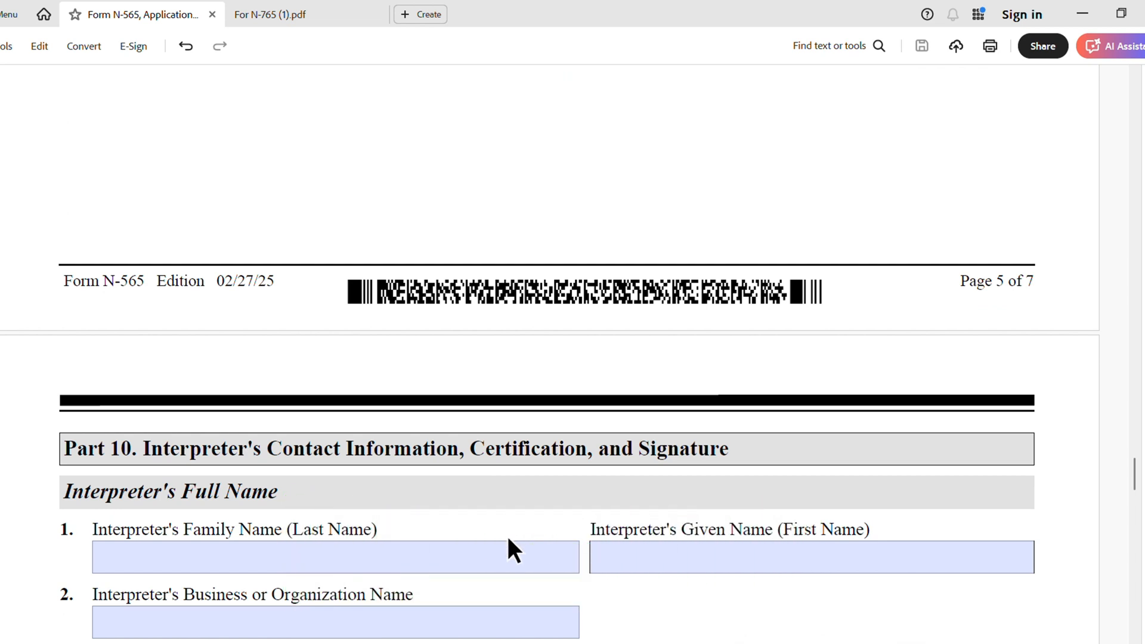
scroll(508, 475, down, 1)
scroll(510, 481, up, 1)
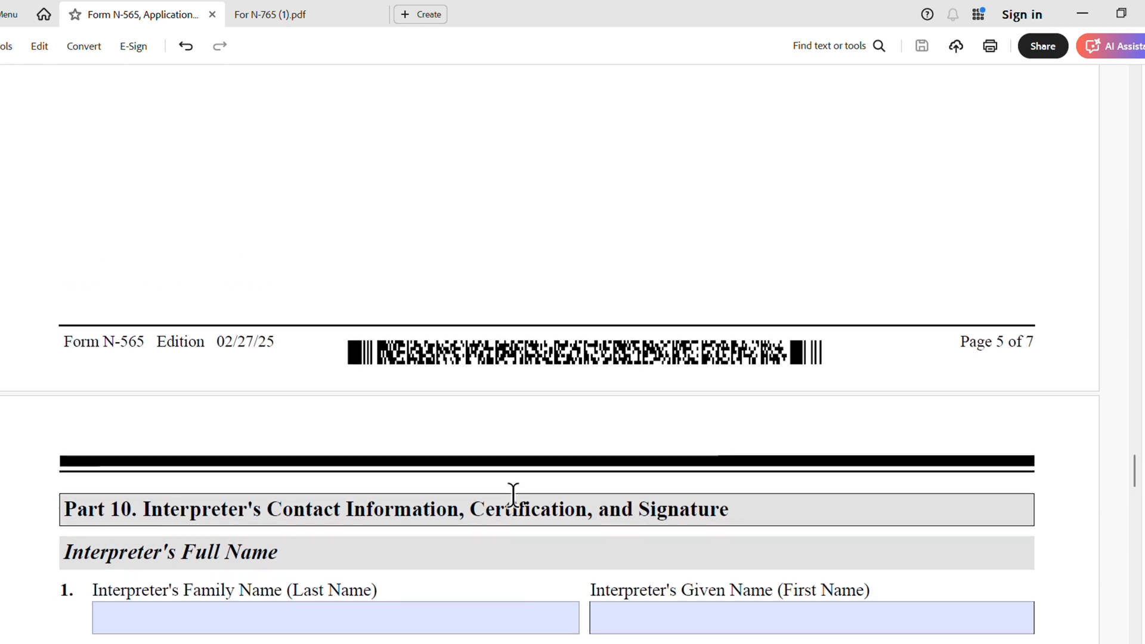
Switch to the reference document For N-765 (1).pdf and review the N-565 paper and online filing fee table
click(290, 12)
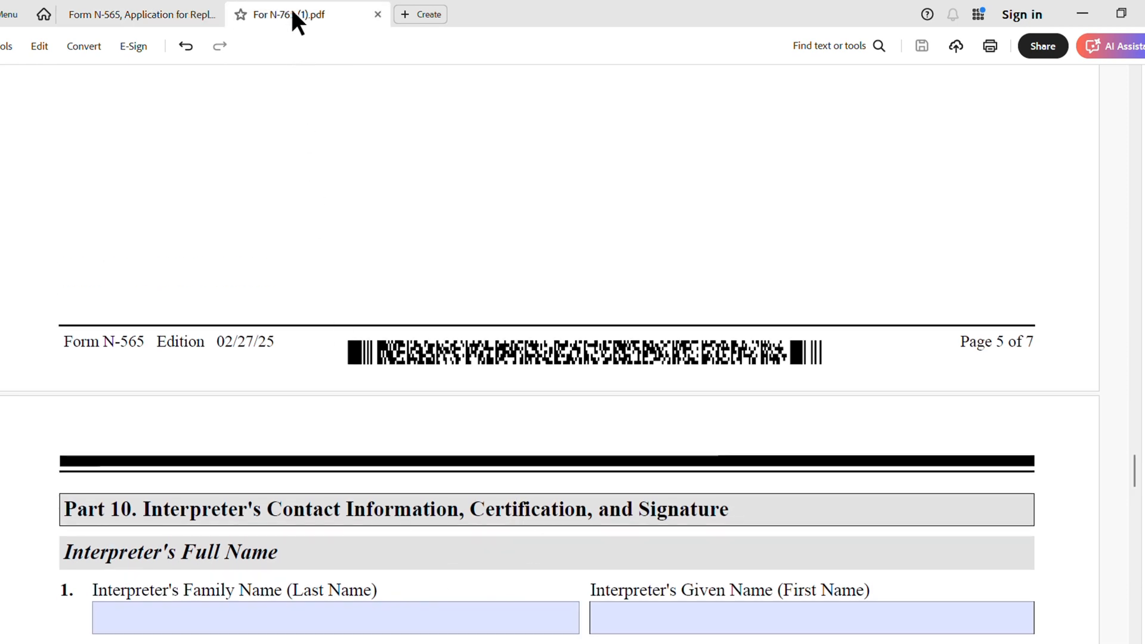
scroll(486, 303, down, 15)
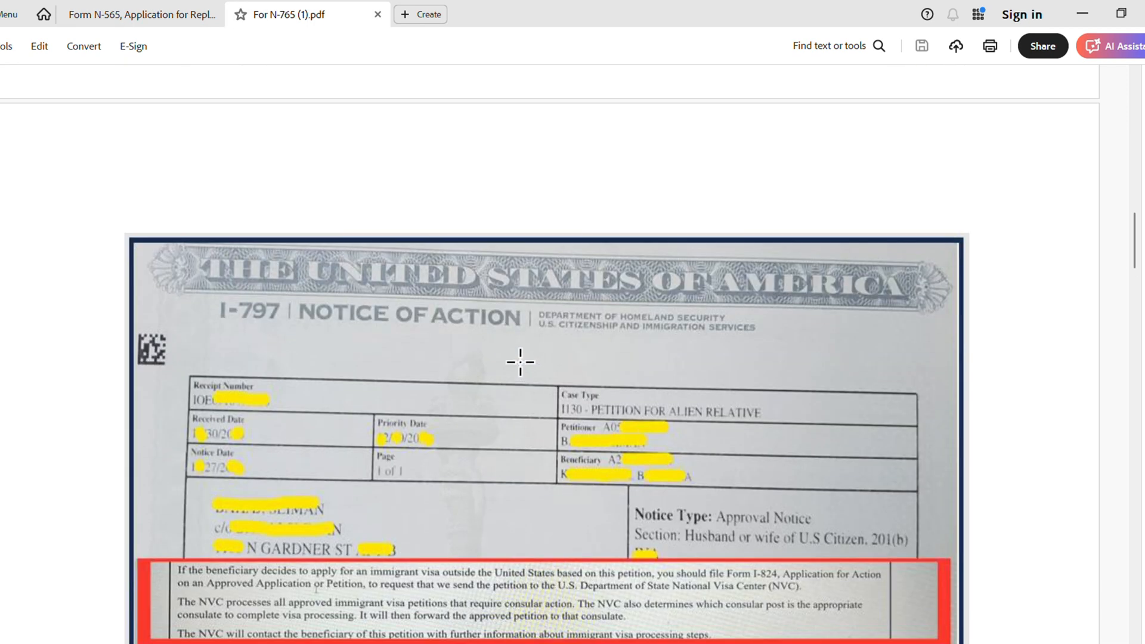
scroll(519, 369, down, 14)
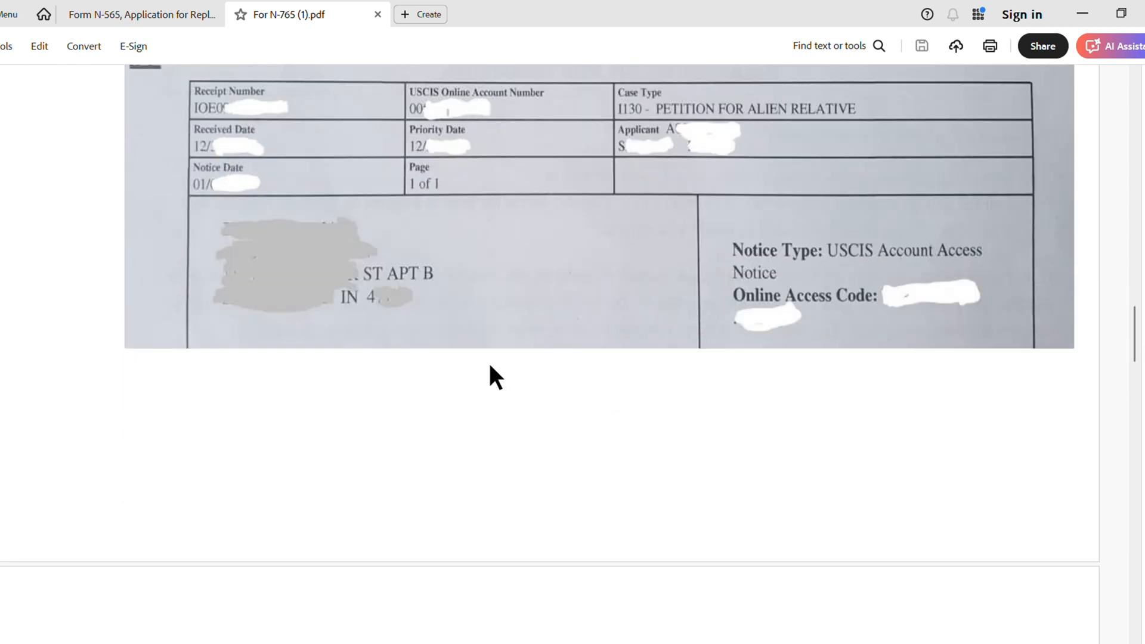
scroll(489, 382, down, 8)
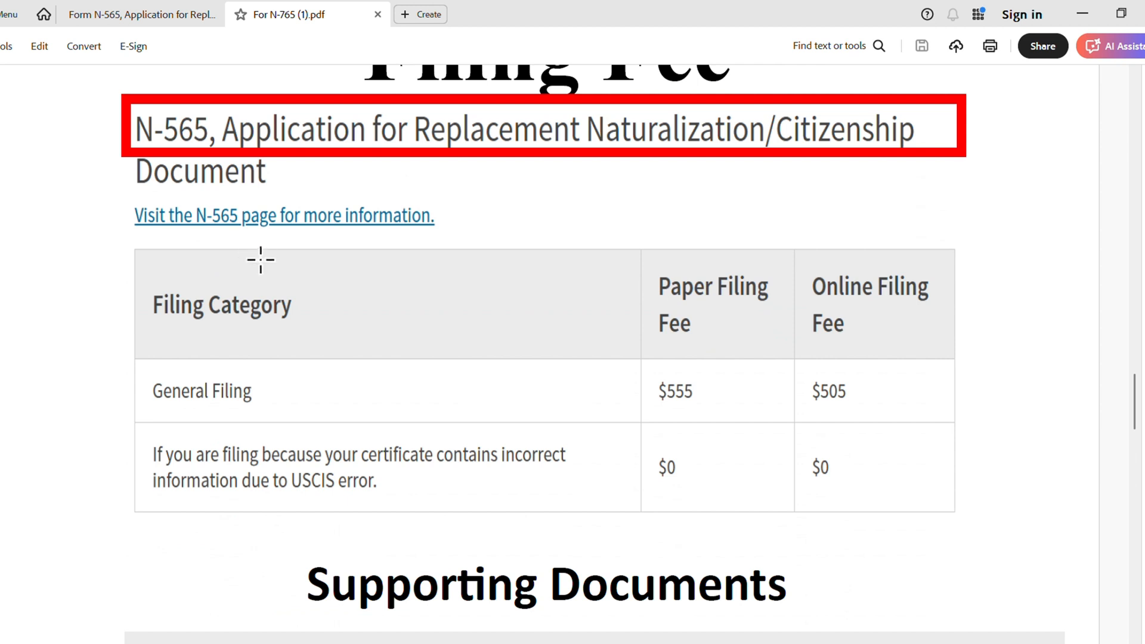
scroll(655, 387, down, 1)
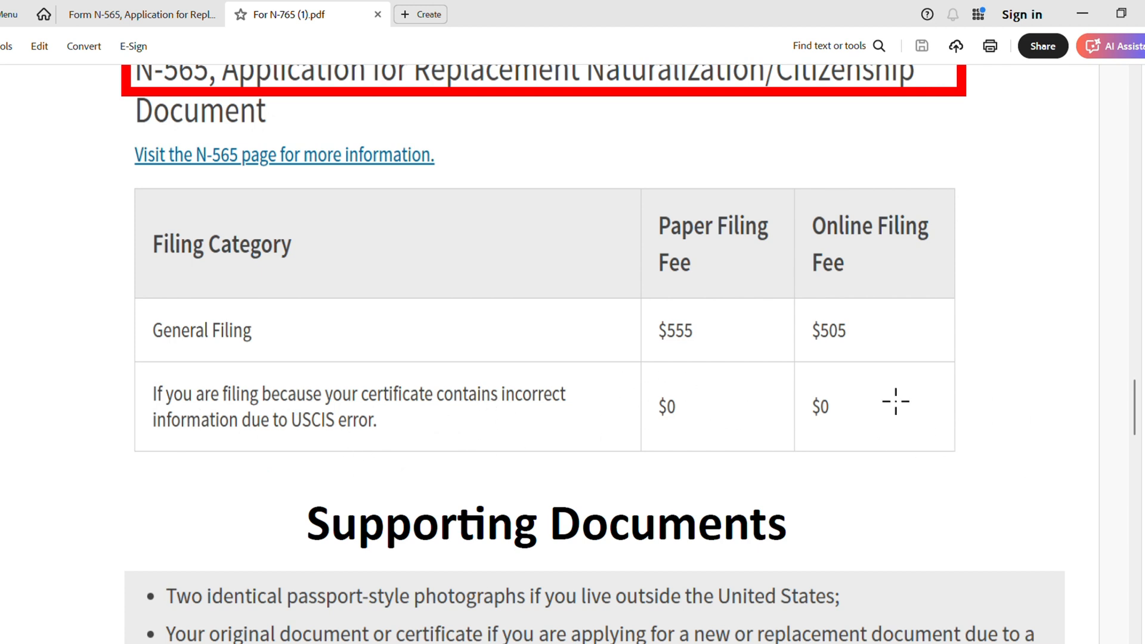
Read through the Supporting Documents list for the N-565 application in the reference PDF
scroll(741, 427, down, 5)
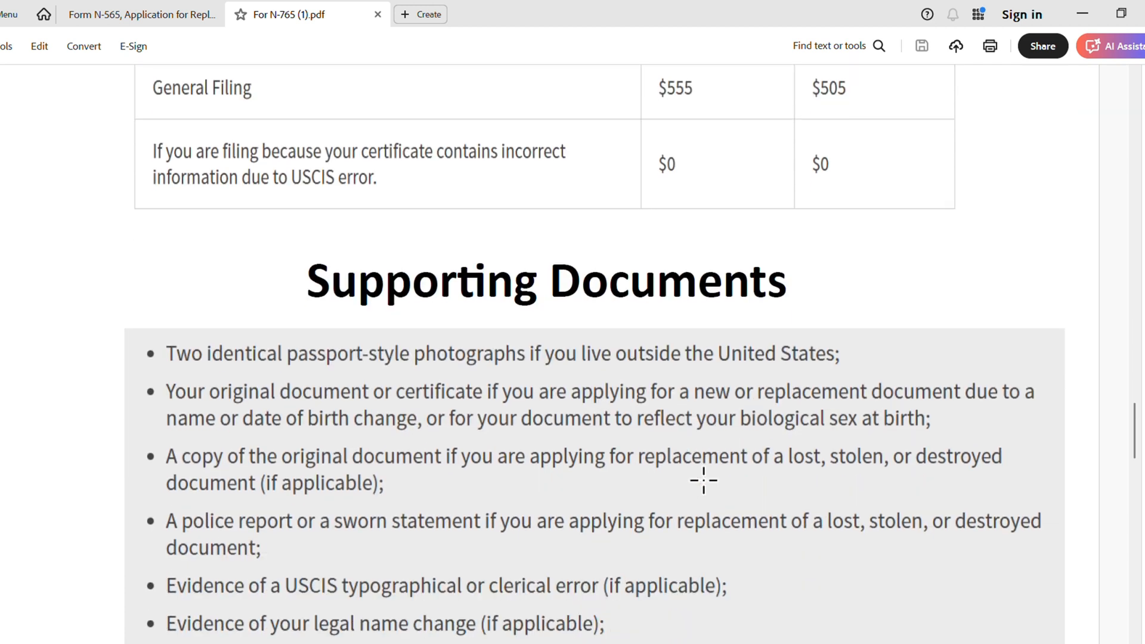
scroll(711, 474, down, 1)
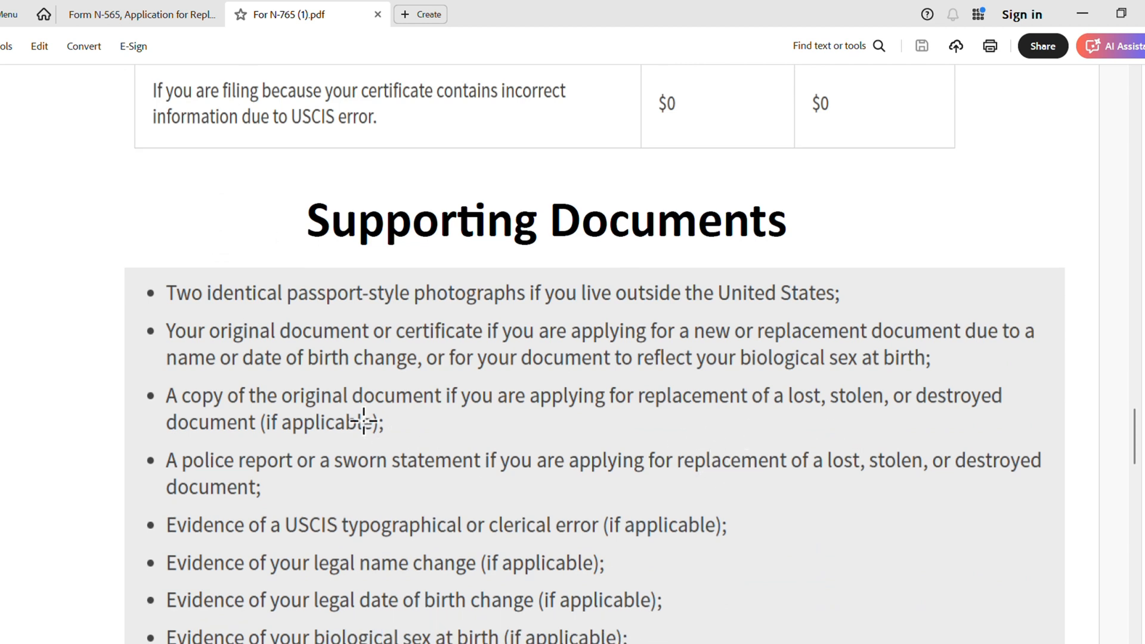
scroll(376, 421, down, 3)
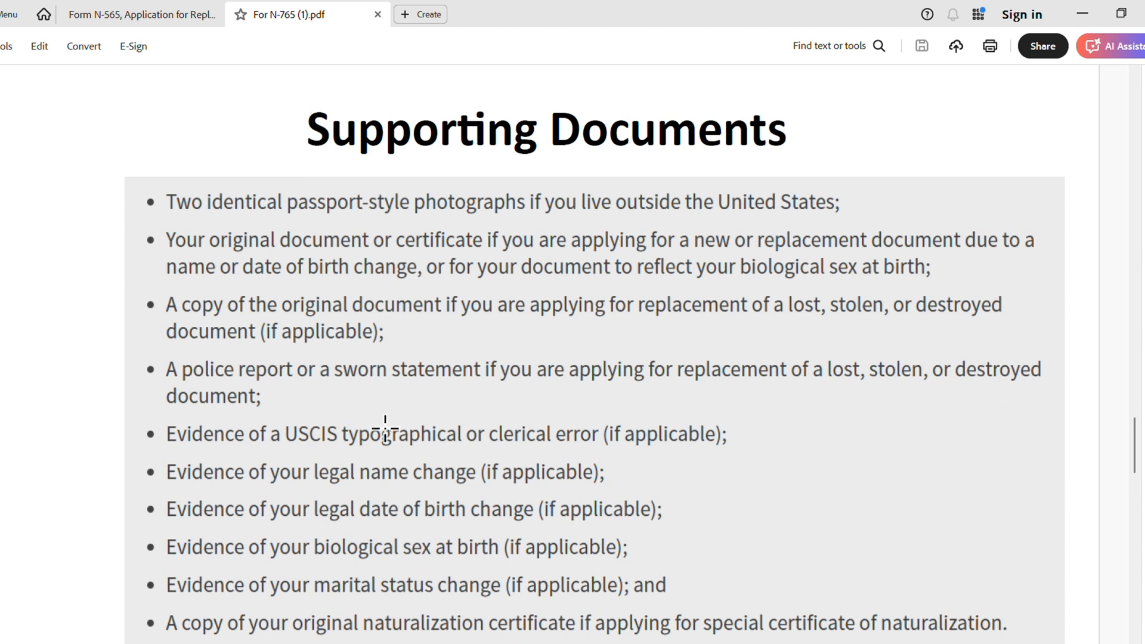
scroll(385, 428, down, 2)
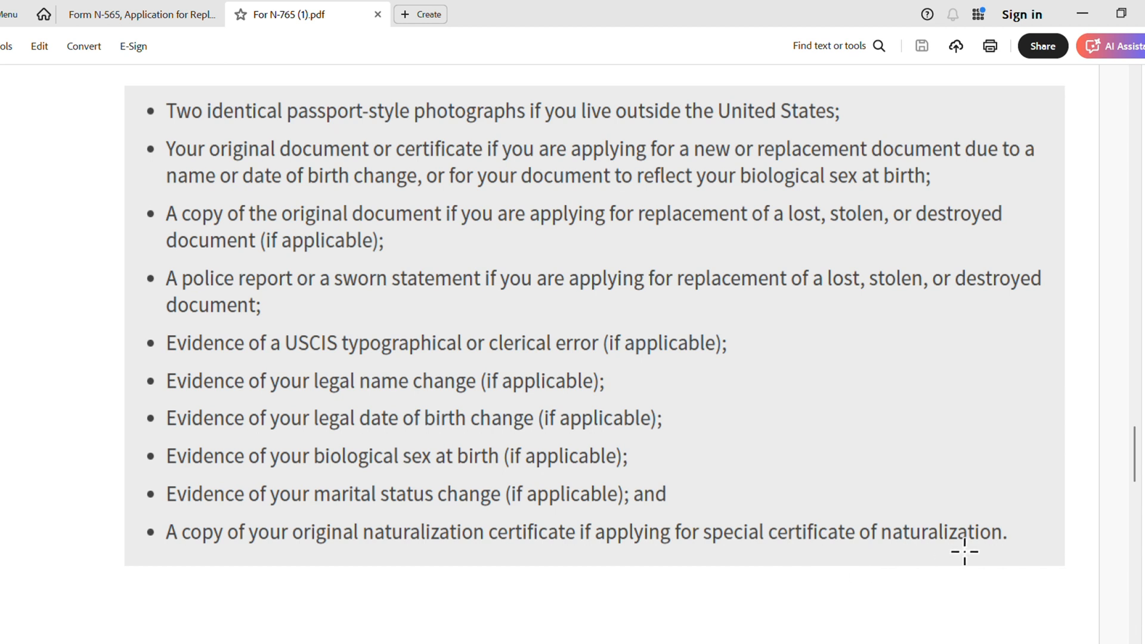
scroll(928, 494, up, 1)
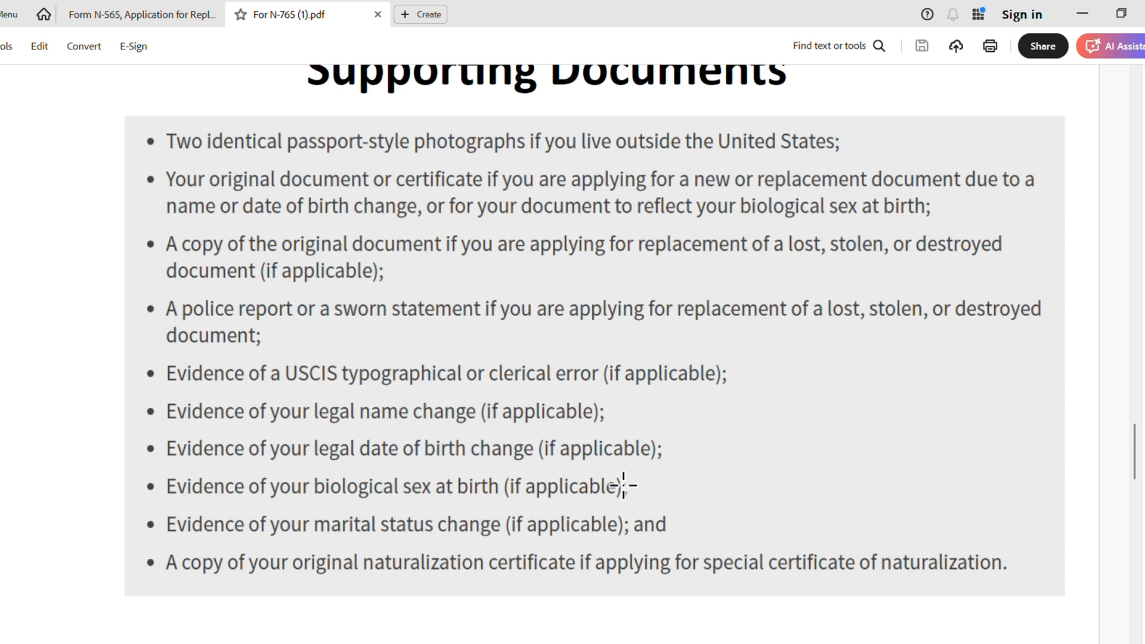
Review the Where to File section's mailing addresses for USPS and for FedEx, UPS and DHL deliveries
scroll(594, 358, down, 10)
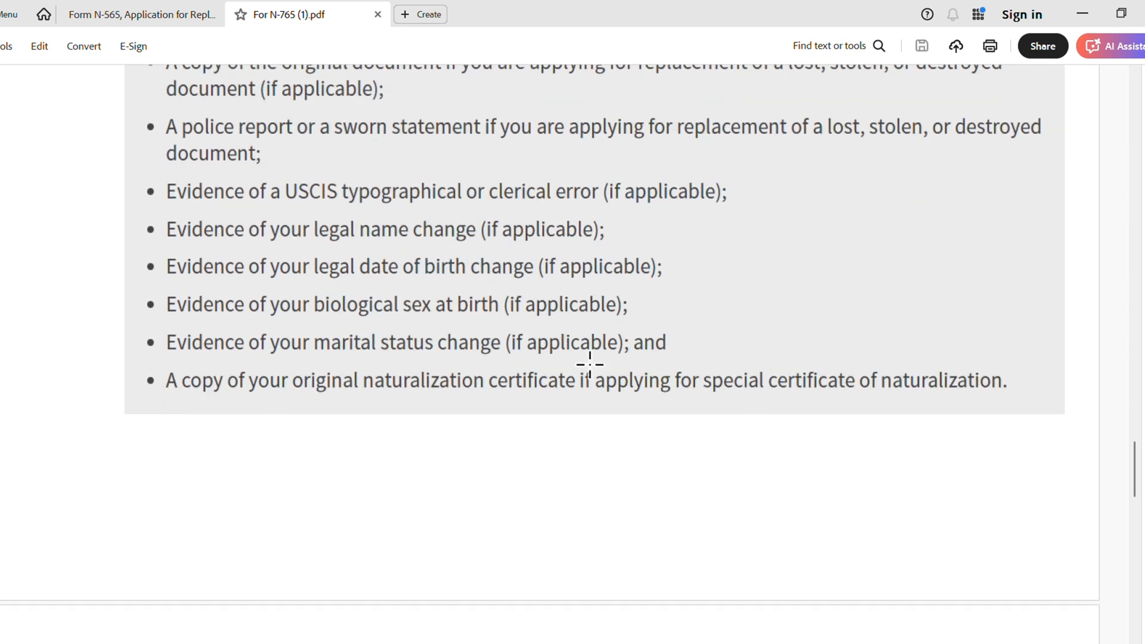
scroll(593, 441, down, 8)
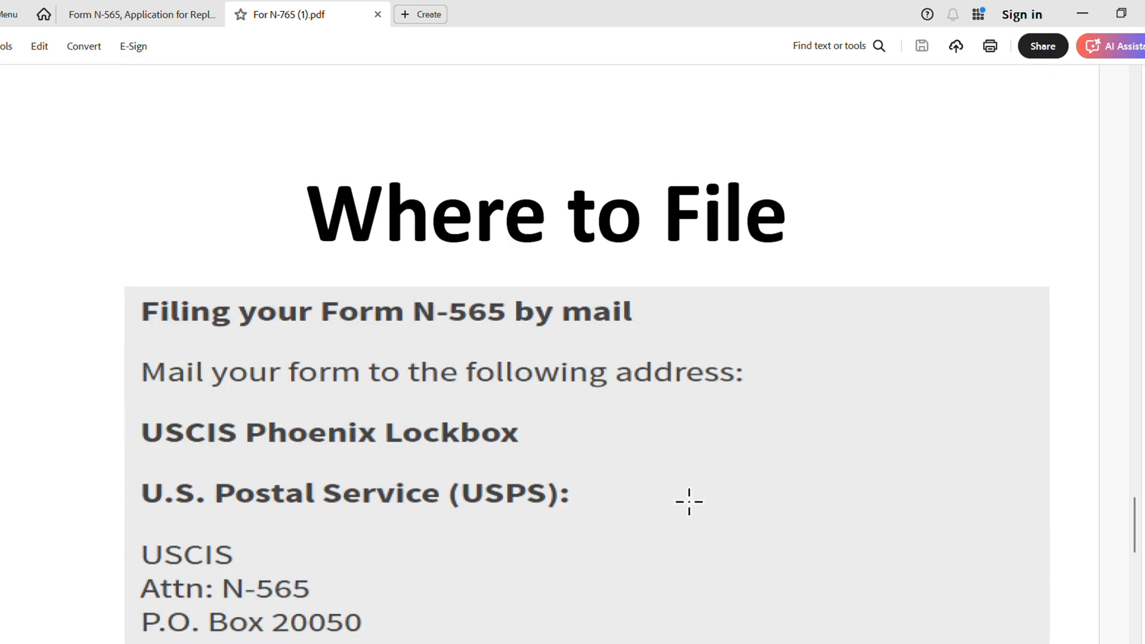
scroll(778, 476, down, 1)
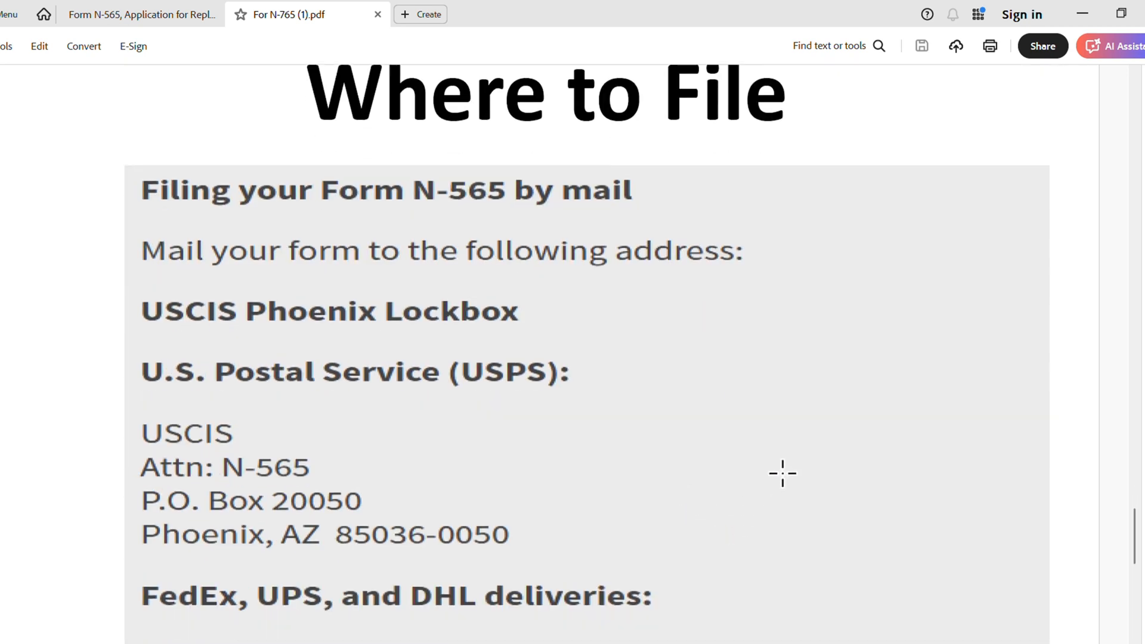
scroll(750, 486, down, 1)
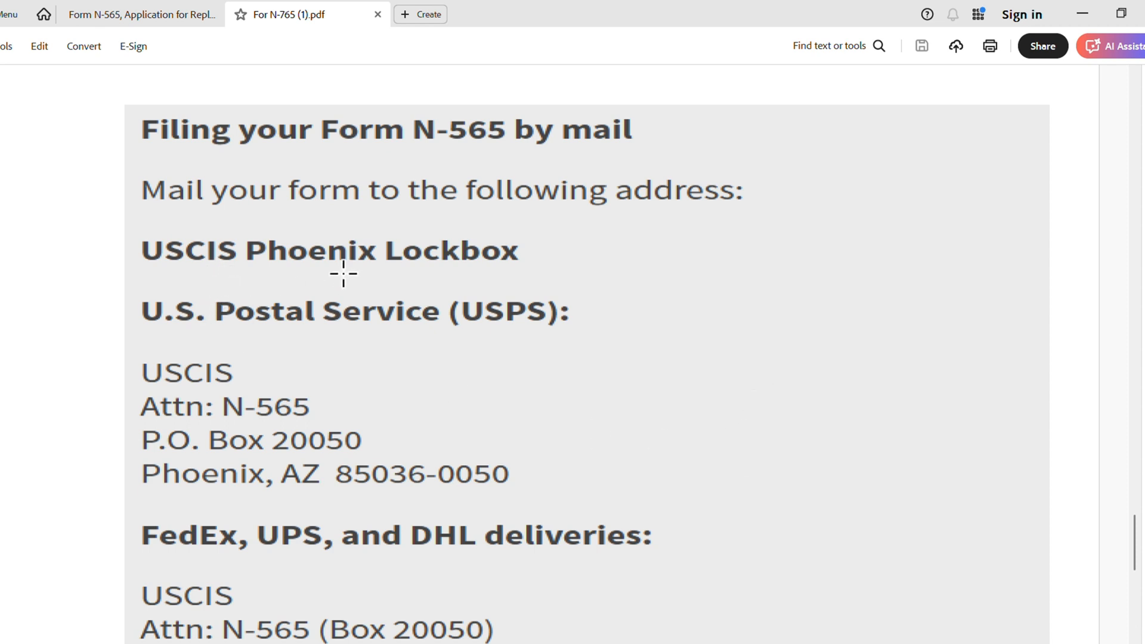
scroll(529, 335, down, 1)
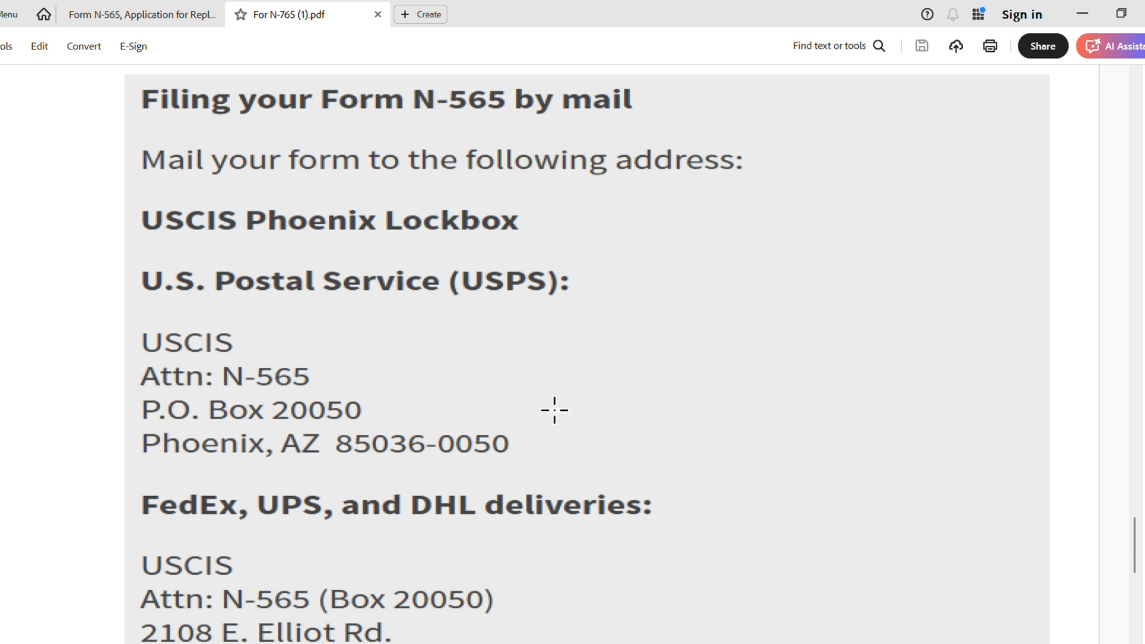
scroll(559, 411, down, 1)
scroll(559, 411, down, 1)
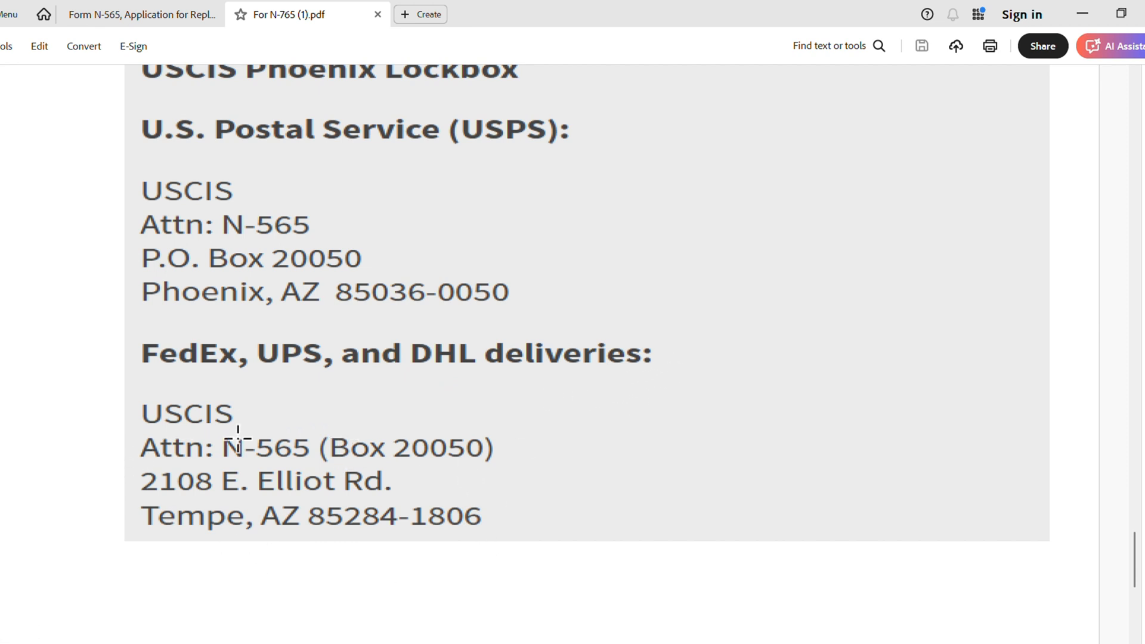
scroll(918, 403, up, 1)
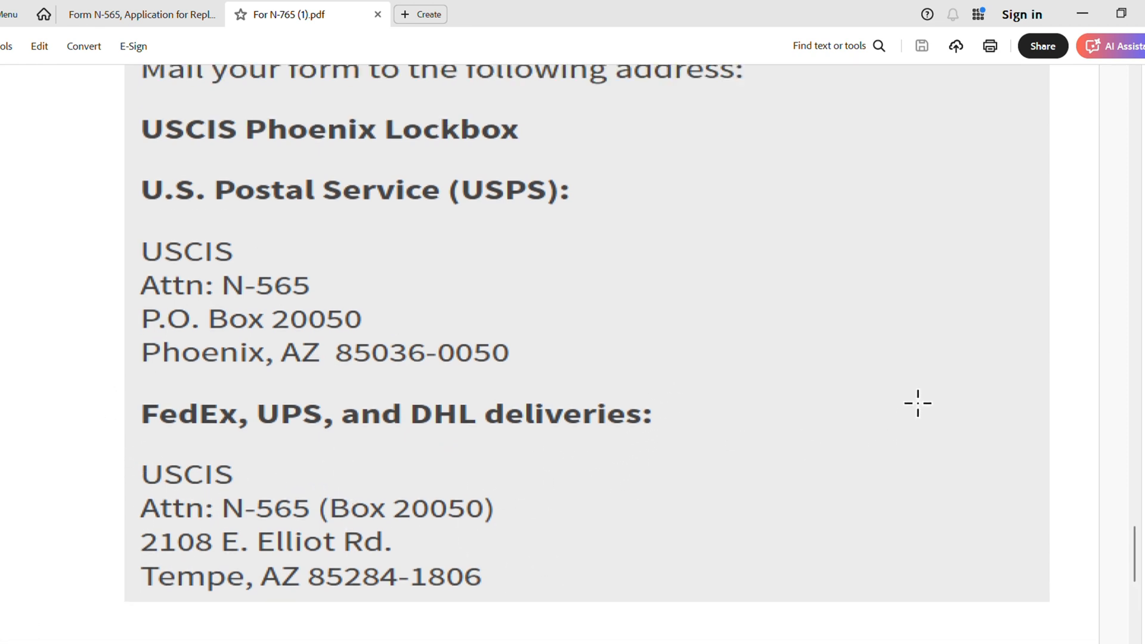